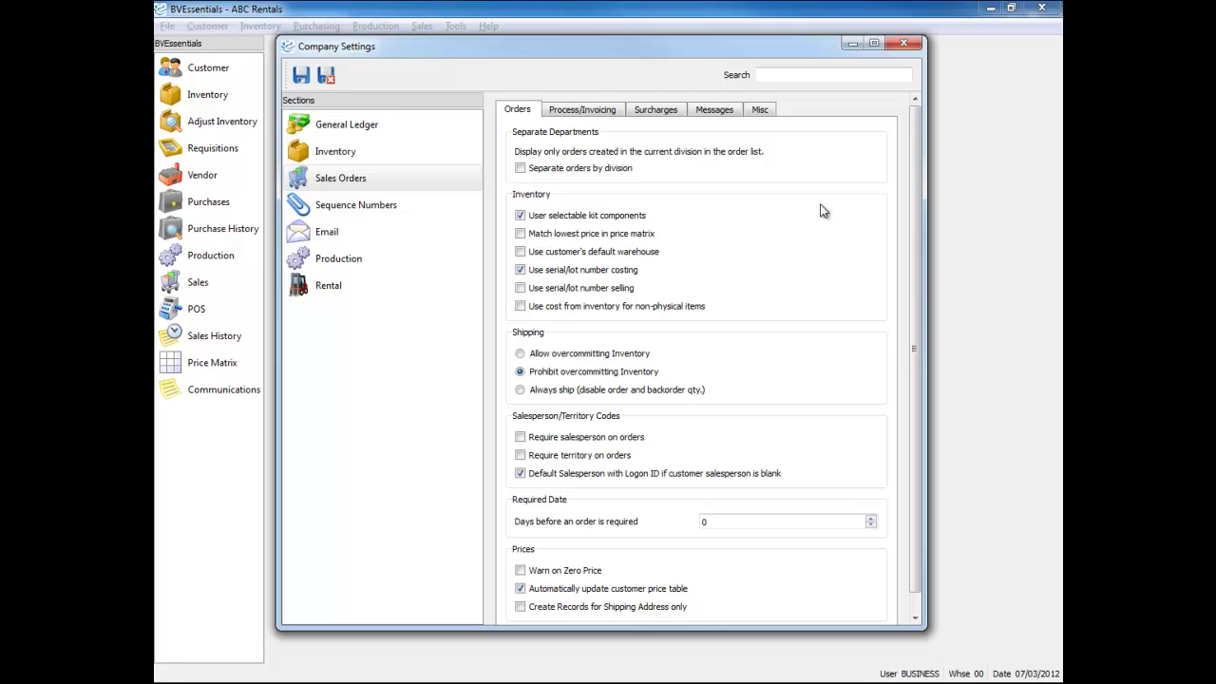
{"action": "left_click", "coordinate": [630, 219]}
{"action": "mouse_move", "coordinate": [662, 259]}
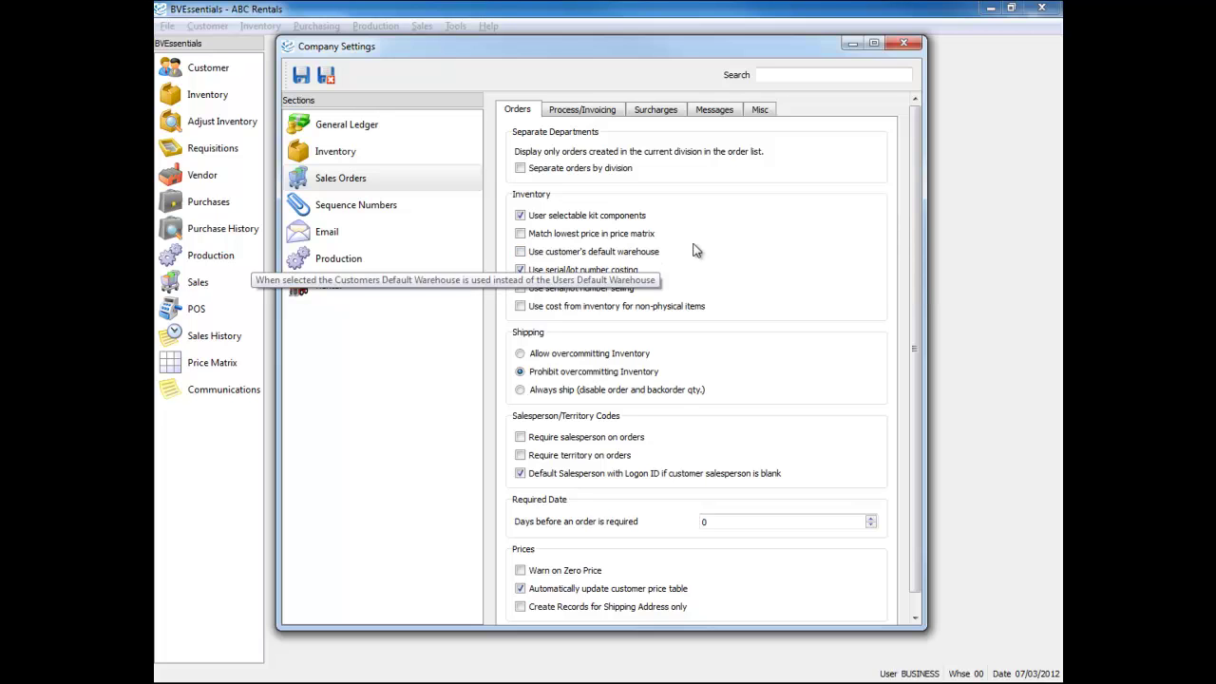
{"action": "mouse_move", "coordinate": [686, 243]}
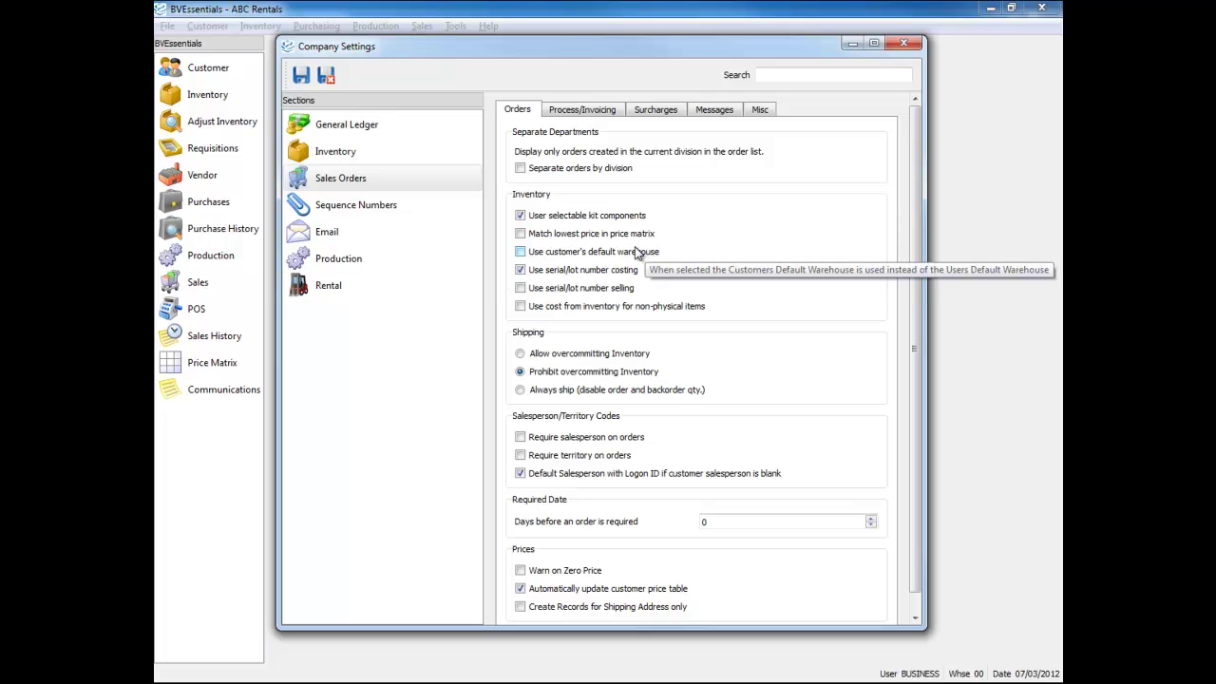
{"action": "left_click", "coordinate": [637, 255]}
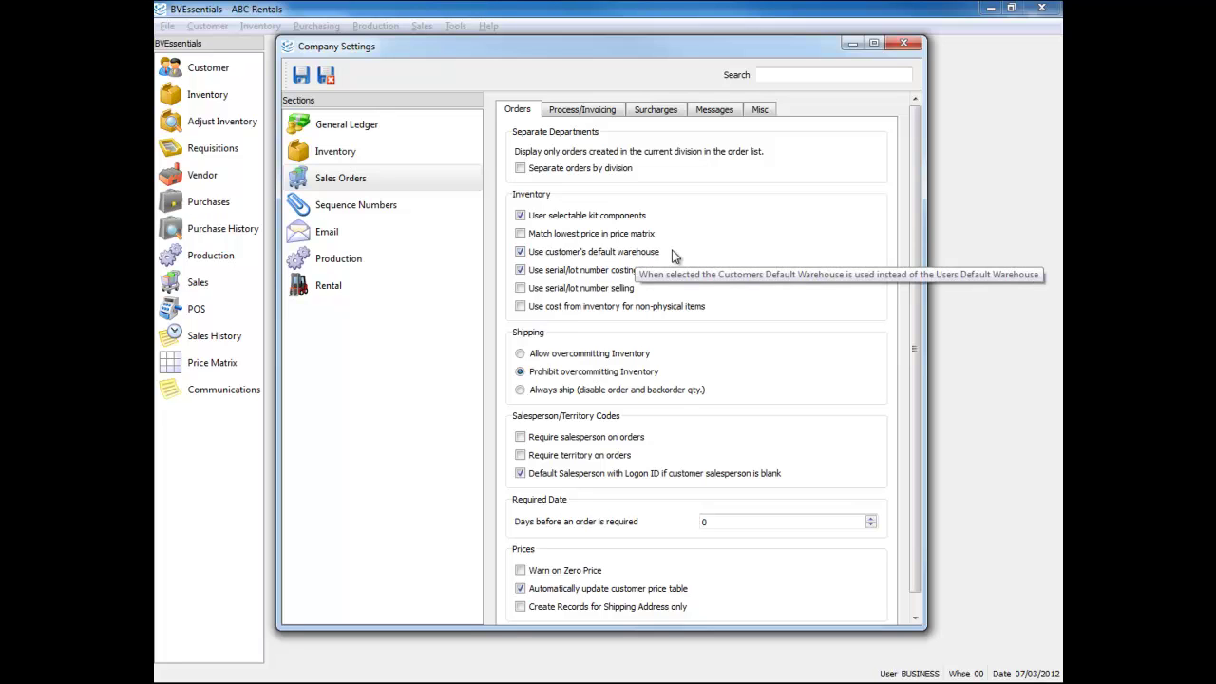
{"action": "left_click", "coordinate": [627, 259]}
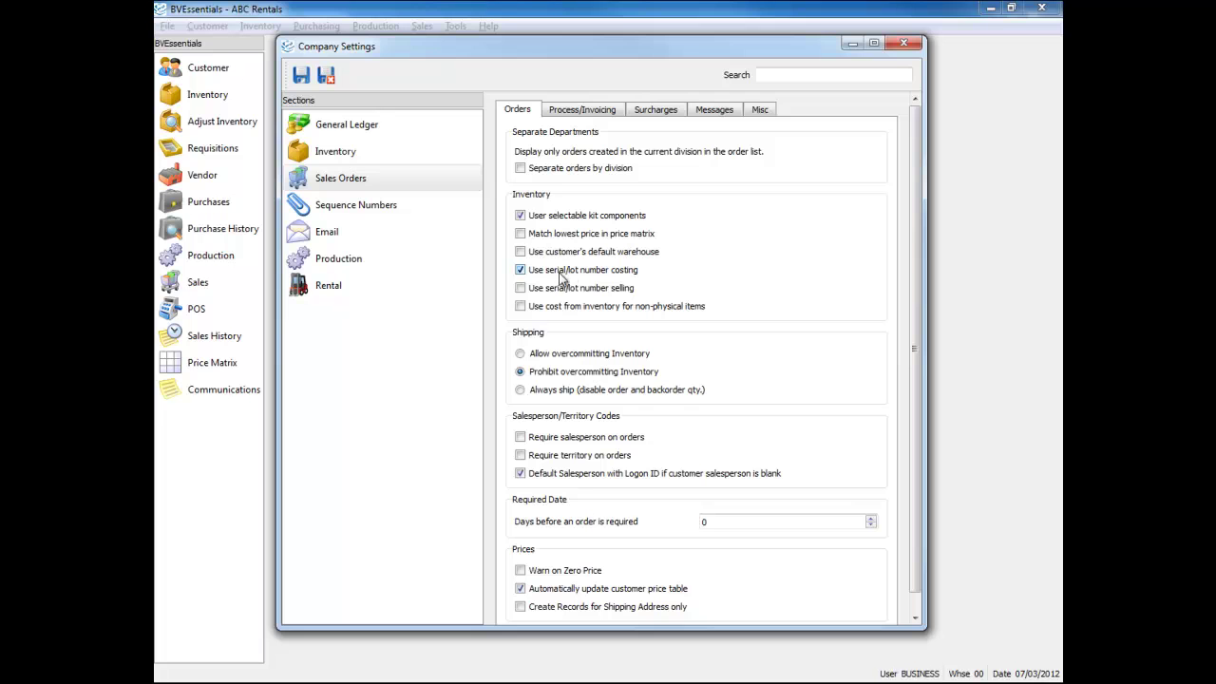
- Turn off serial/lot number costing and set the shipping option to prohibit overcommitting inventory
{"action": "left_click", "coordinate": [606, 278]}
{"action": "left_click", "coordinate": [592, 309]}
{"action": "left_click", "coordinate": [593, 312]}
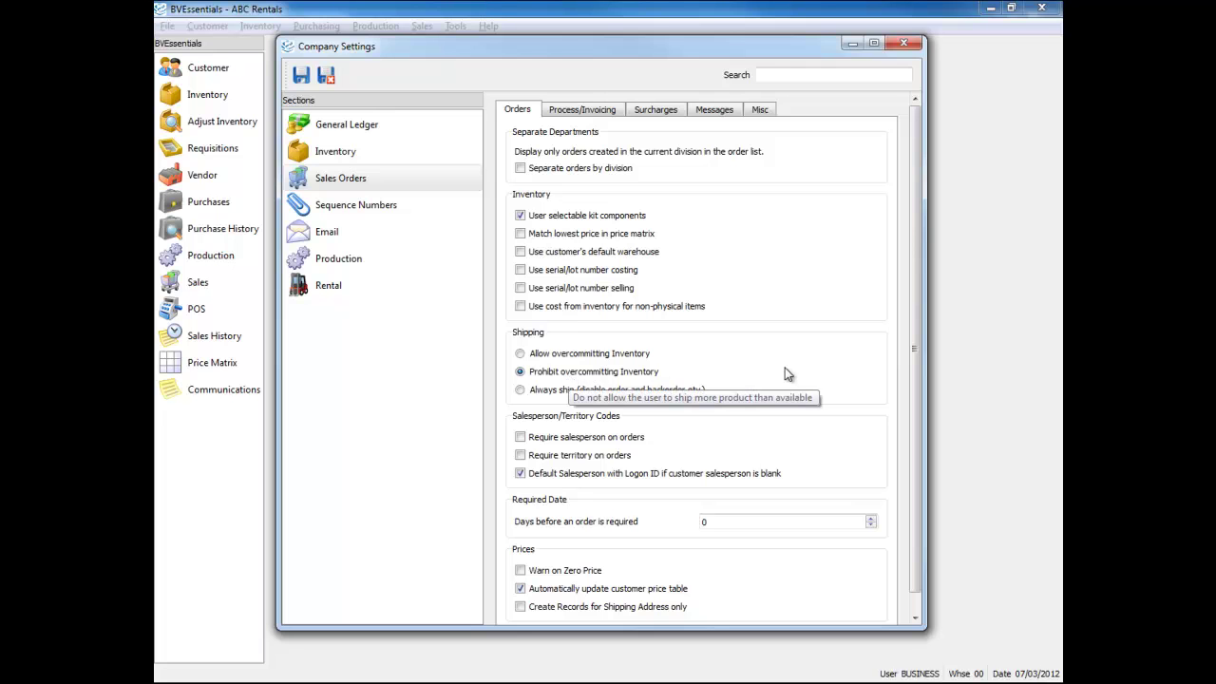
{"action": "left_click", "coordinate": [564, 394]}
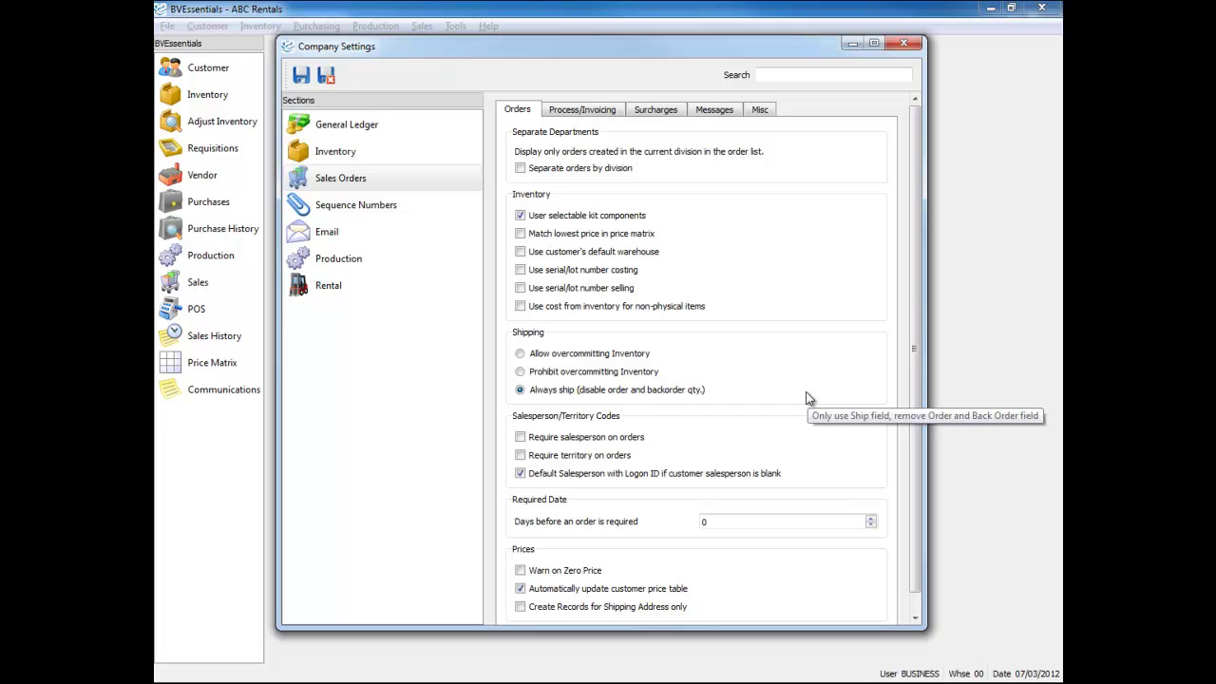
{"action": "left_click", "coordinate": [577, 373]}
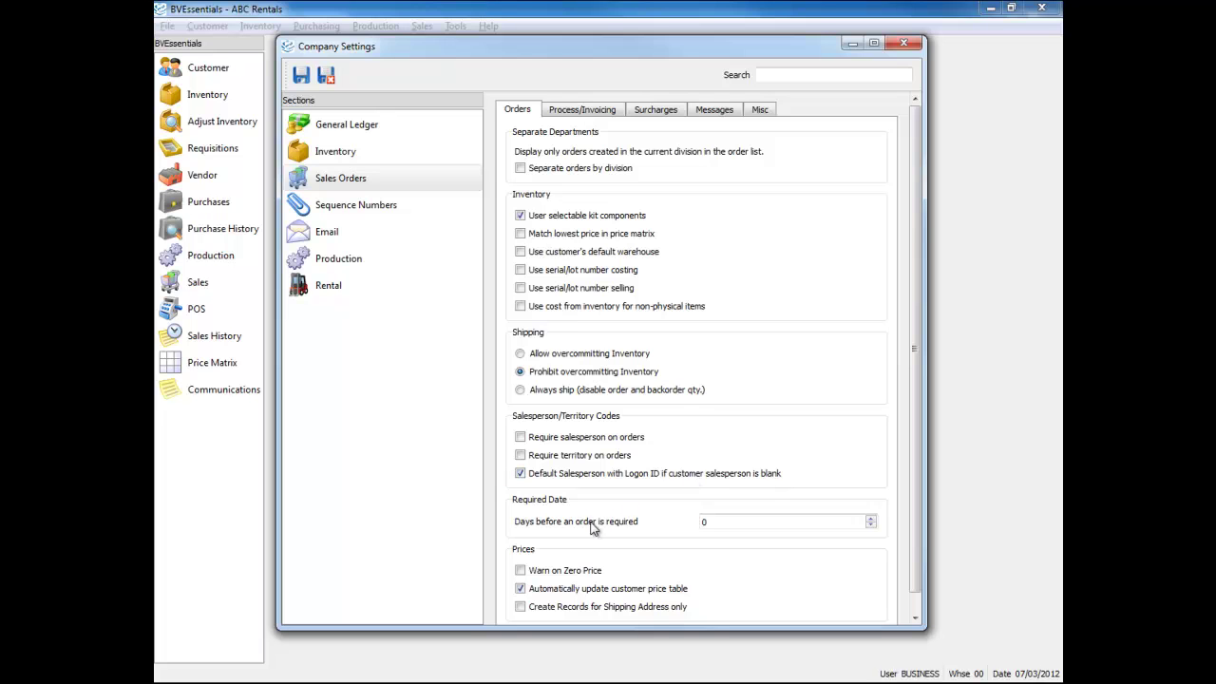
- Set the number of days before an order is required to 3
{"action": "left_click", "coordinate": [743, 520]}
{"action": "key", "text": "BackSpace"}
{"action": "type", "text": "3"}
{"action": "key", "text": "Tab"}
{"action": "scroll", "coordinate": [837, 613], "scroll_direction": "down", "scroll_amount": 1}
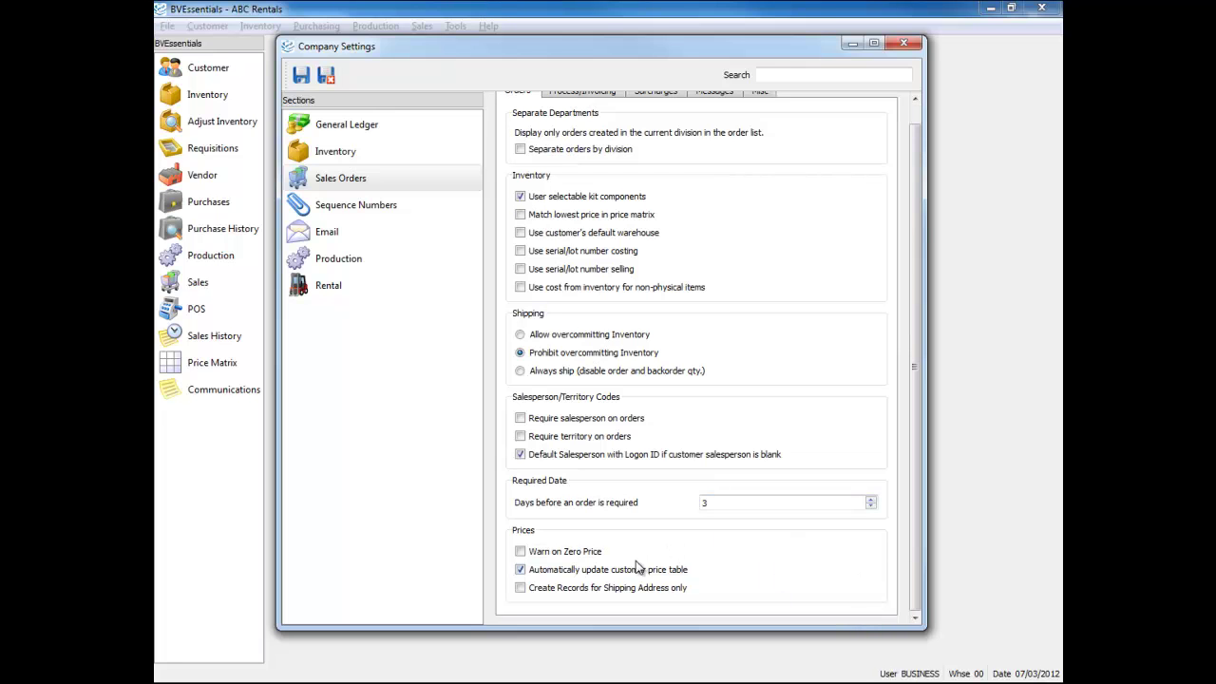
{"action": "mouse_move", "coordinate": [591, 558]}
{"action": "mouse_move", "coordinate": [629, 575]}
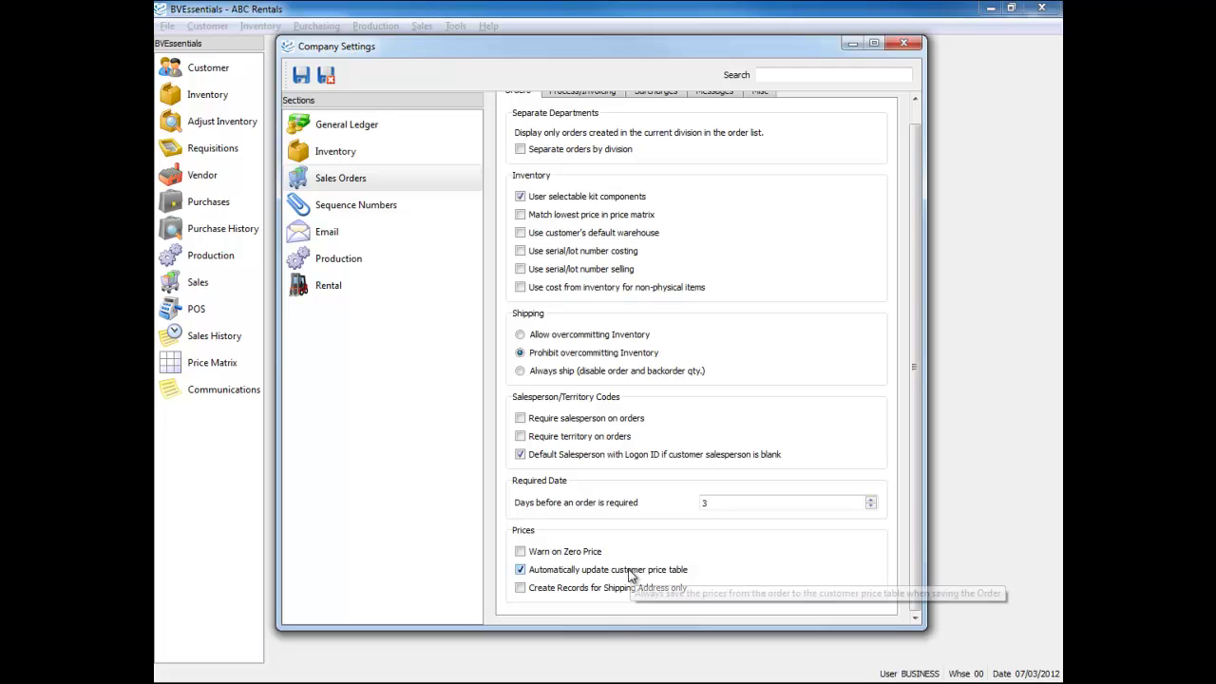
{"action": "left_click", "coordinate": [680, 572]}
{"action": "left_click", "coordinate": [680, 572]}
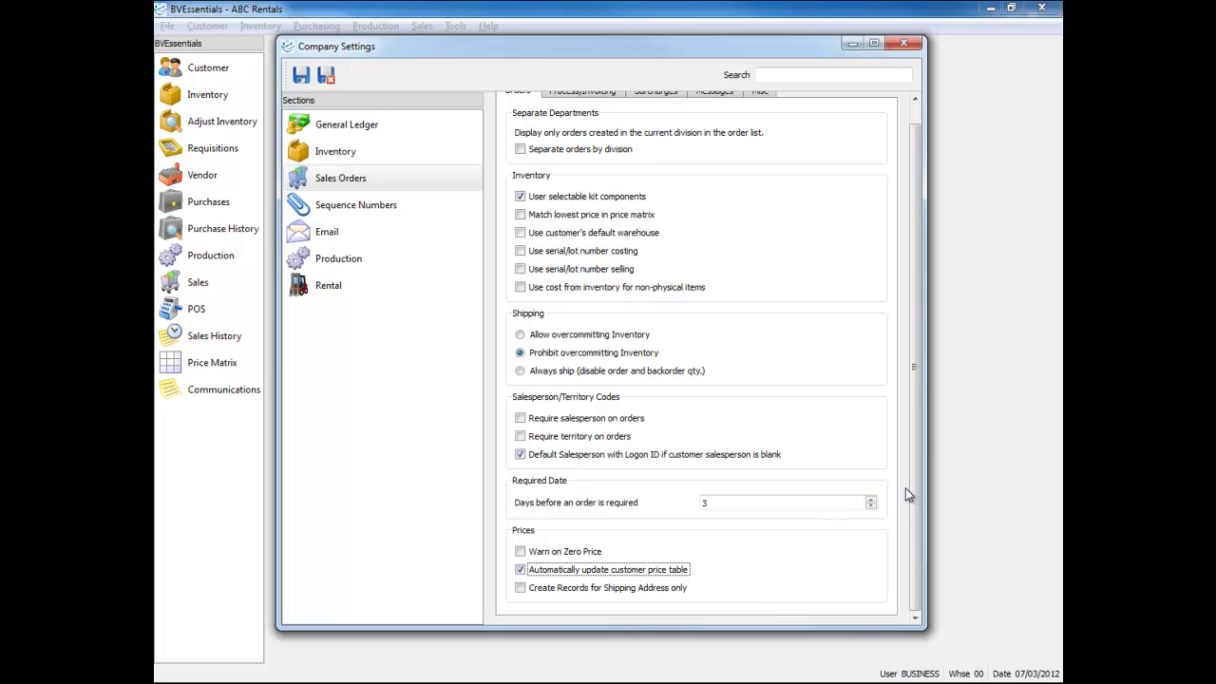
- Prohibit processing orders twice in the sales order process and invoicing settings
{"action": "left_click_drag", "start_coordinate": [913, 479], "coordinate": [912, 460]}
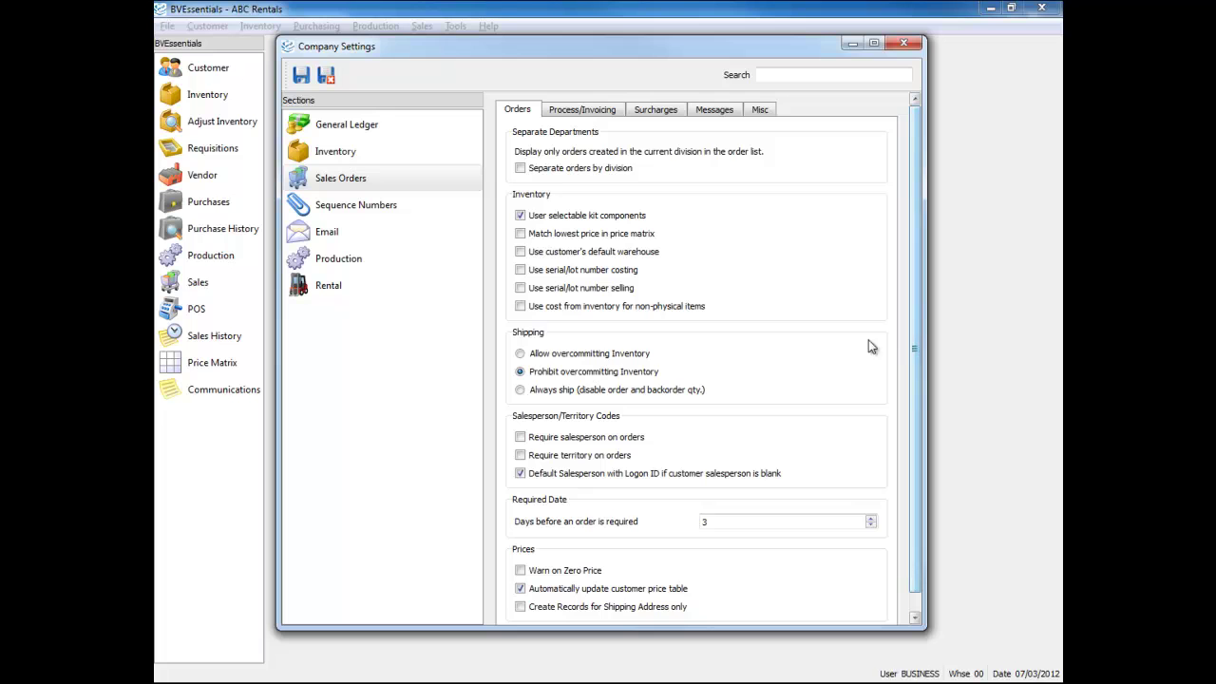
{"action": "left_click", "coordinate": [582, 111]}
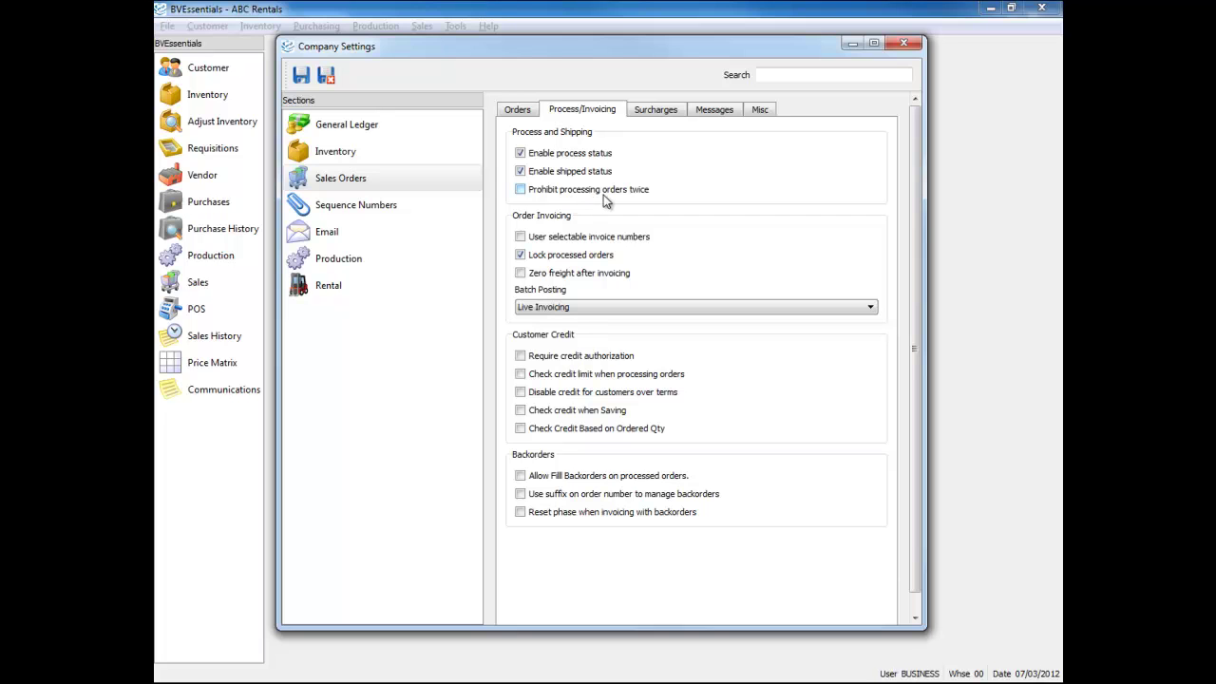
{"action": "left_click", "coordinate": [600, 195]}
- Enable user selectable invoice numbers and zero freight after invoicing for order invoicing
{"action": "left_click", "coordinate": [625, 241]}
{"action": "left_click", "coordinate": [625, 241]}
{"action": "mouse_move", "coordinate": [603, 265]}
{"action": "left_click", "coordinate": [606, 275]}
{"action": "left_click", "coordinate": [606, 276]}
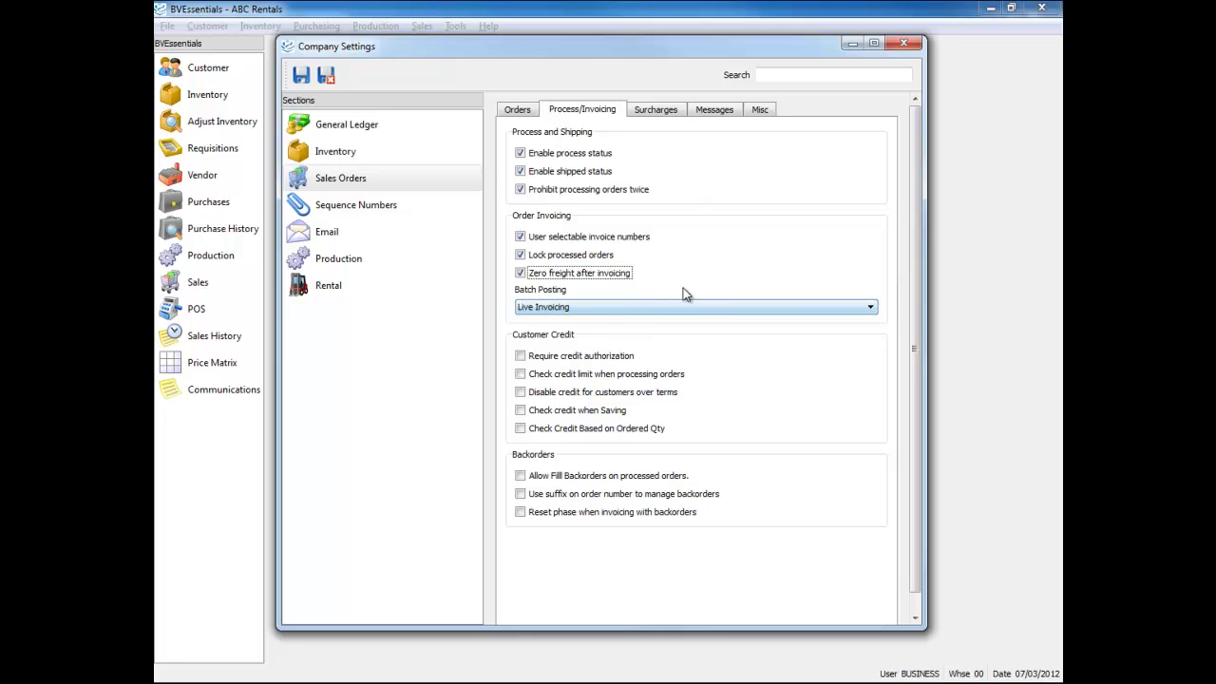
{"action": "left_click", "coordinate": [650, 308]}
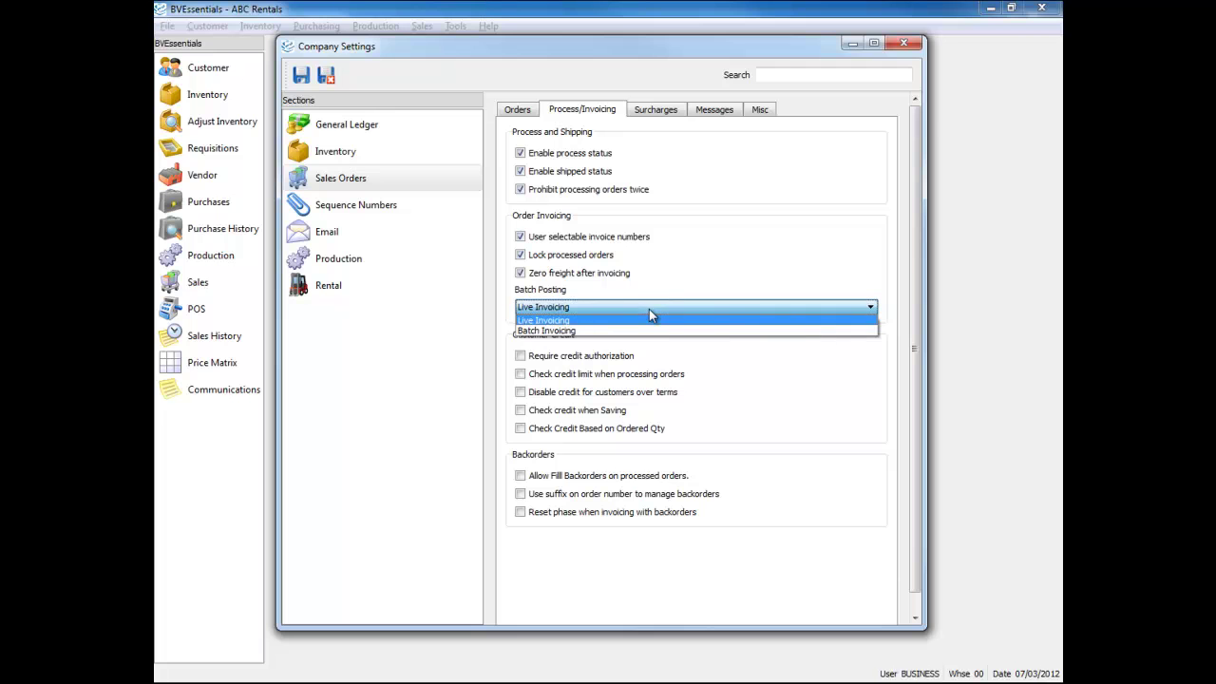
{"action": "left_click", "coordinate": [644, 320]}
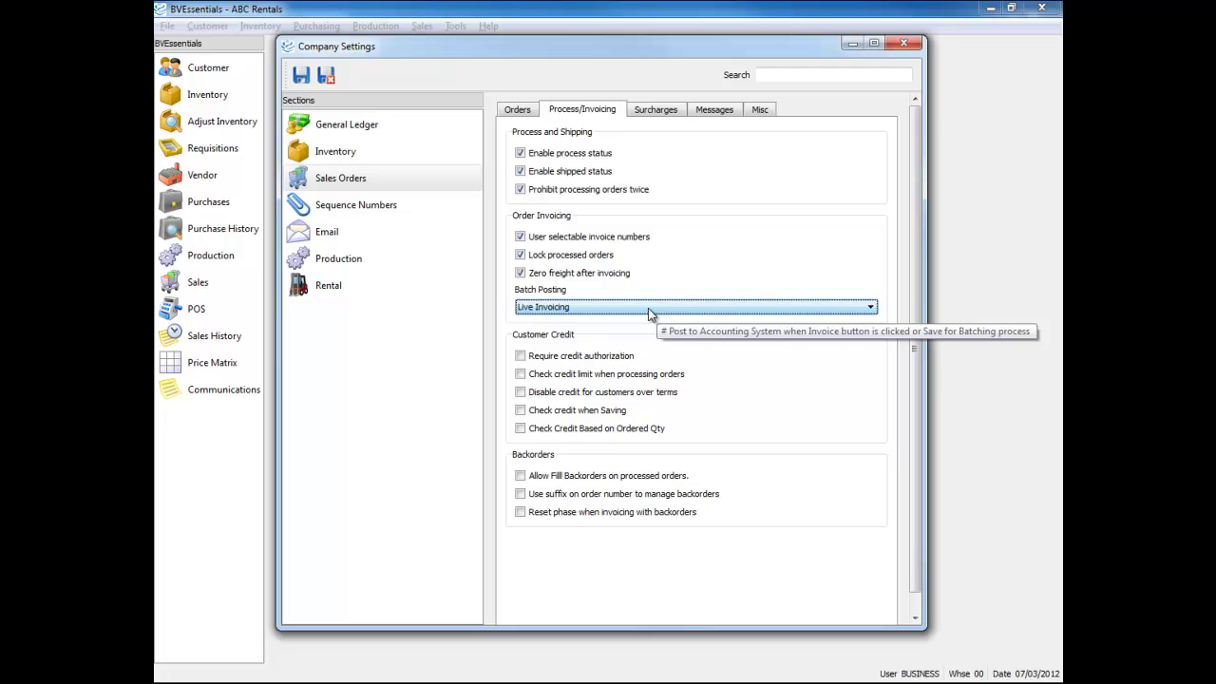
{"action": "left_click", "coordinate": [648, 308]}
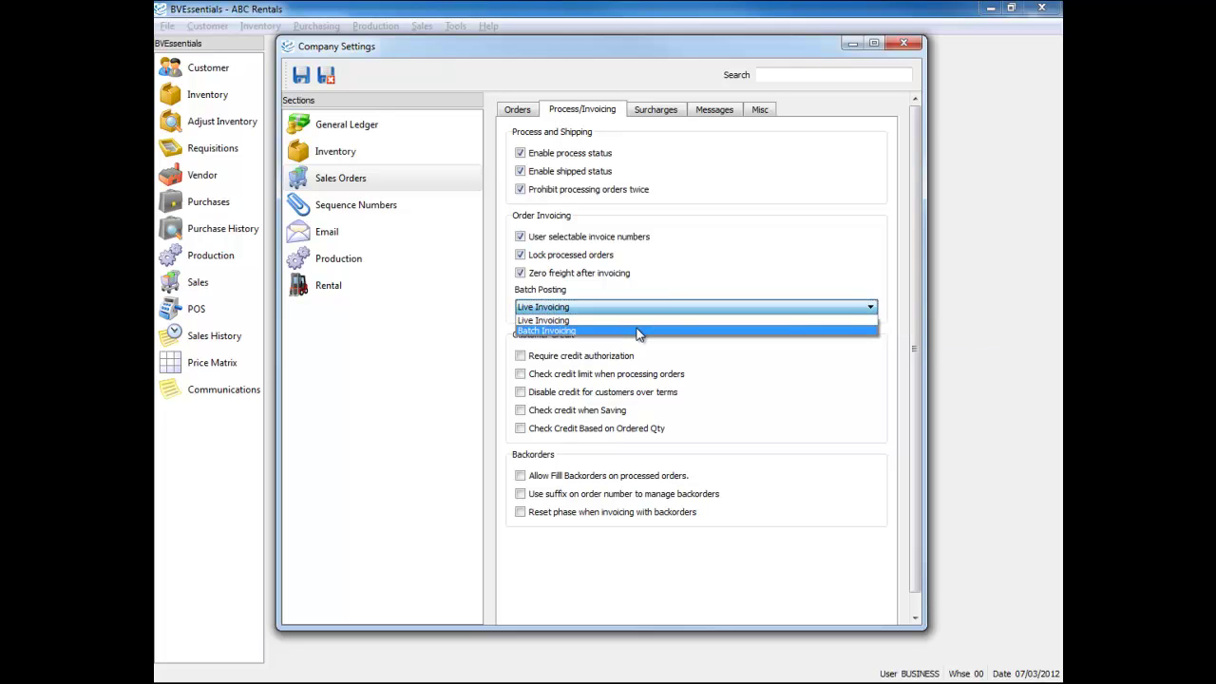
{"action": "left_click", "coordinate": [638, 330]}
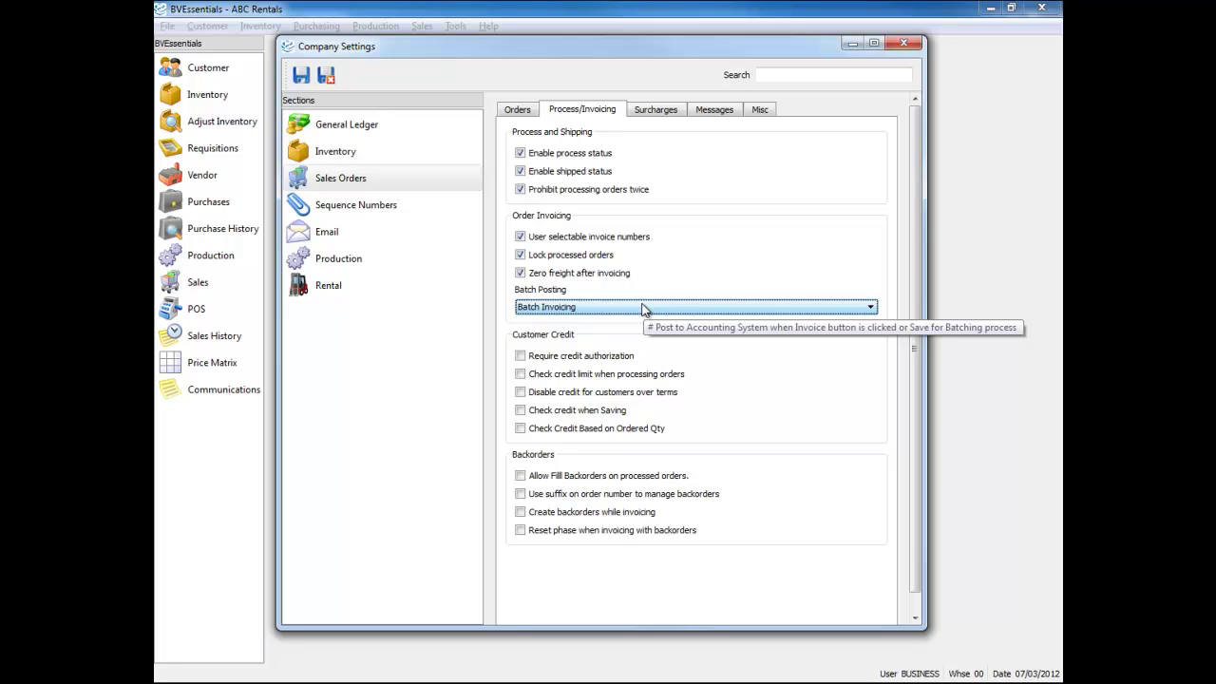
{"action": "left_click", "coordinate": [643, 307]}
{"action": "left_click", "coordinate": [622, 321]}
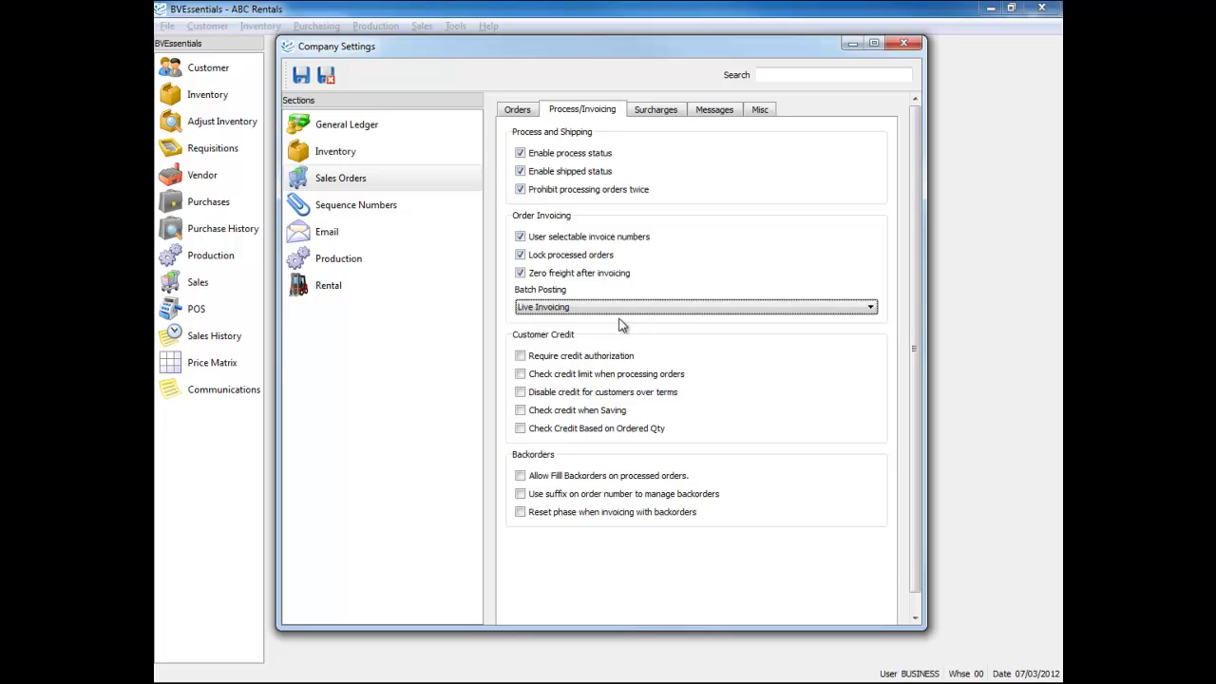
- Enable required credit authorization, credit limit checks when processing orders, and disabling credit for customers over terms
{"action": "key", "text": "Tab"}
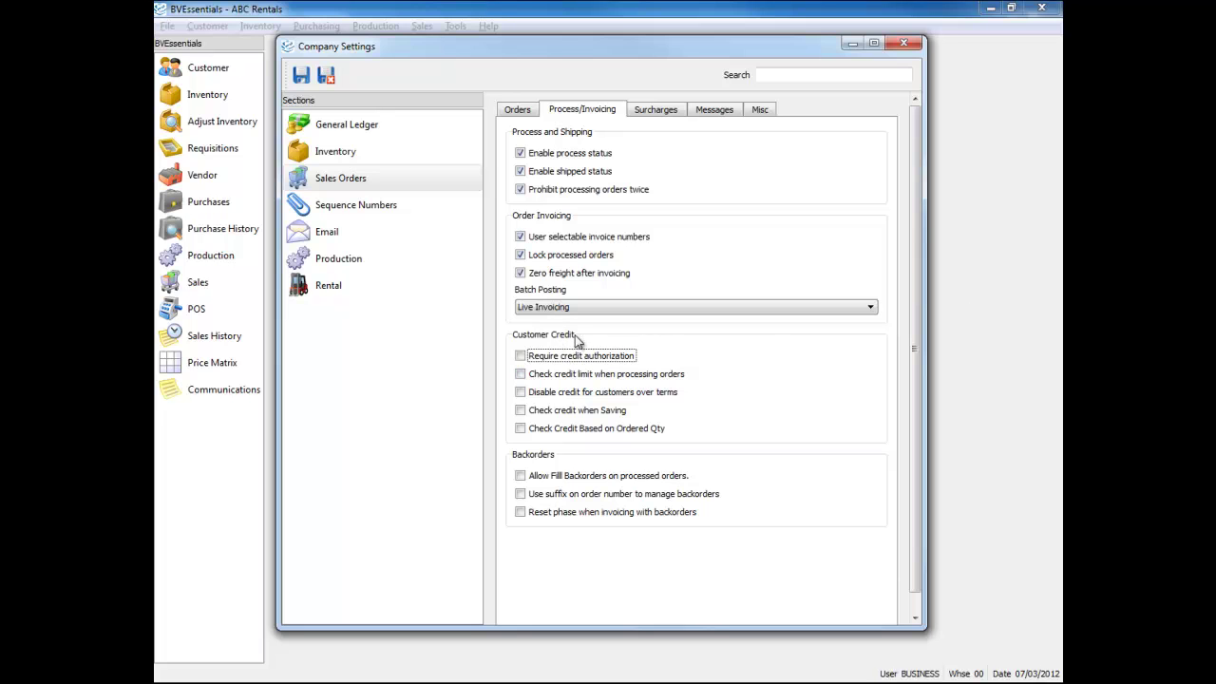
{"action": "left_click", "coordinate": [614, 359]}
{"action": "left_click", "coordinate": [656, 375]}
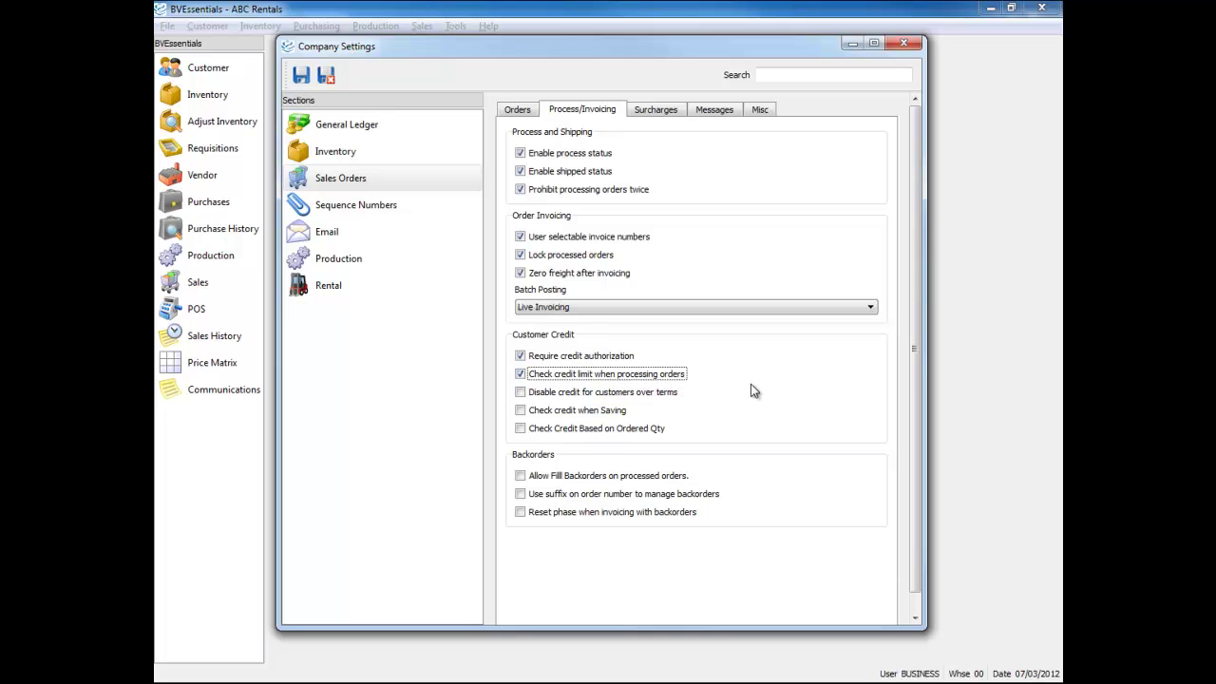
{"action": "left_click", "coordinate": [645, 393]}
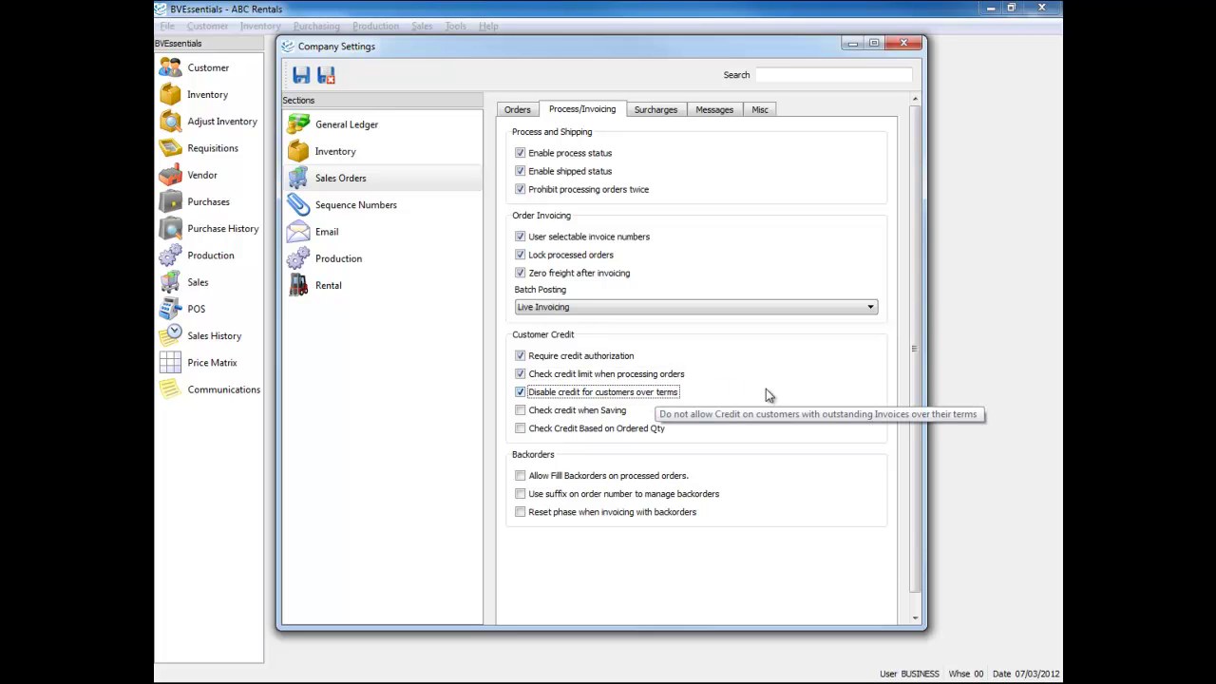
{"action": "left_click", "coordinate": [593, 413]}
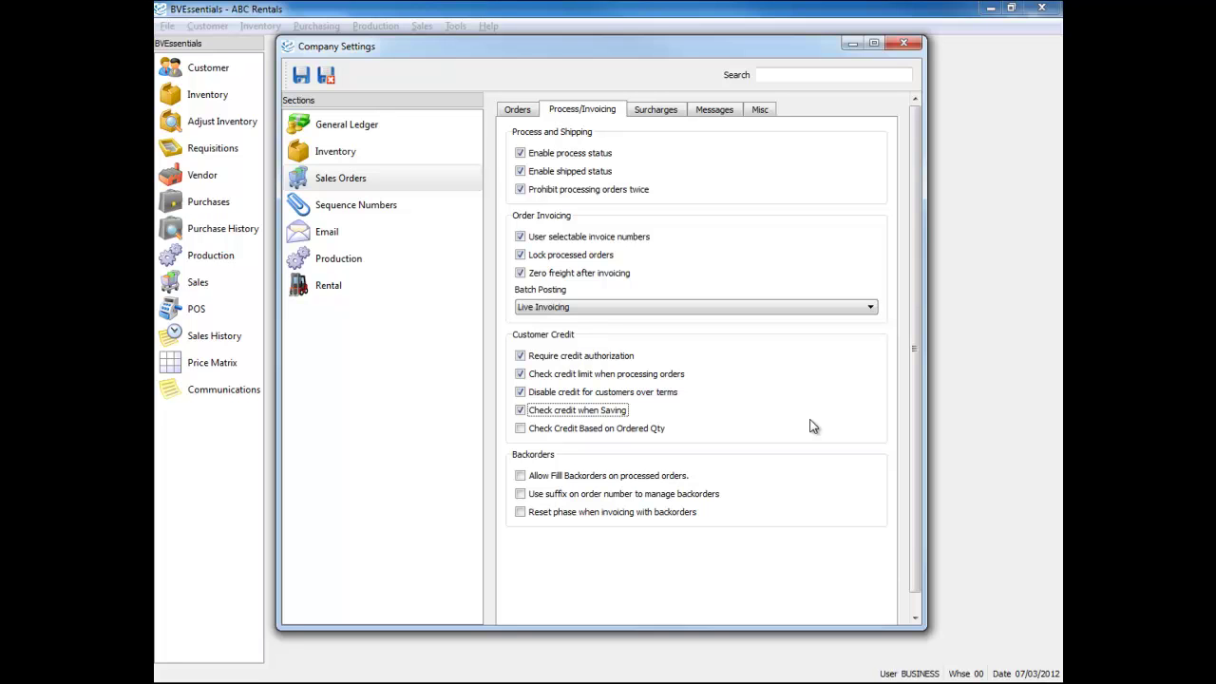
{"action": "left_click", "coordinate": [631, 377]}
{"action": "left_click", "coordinate": [620, 378]}
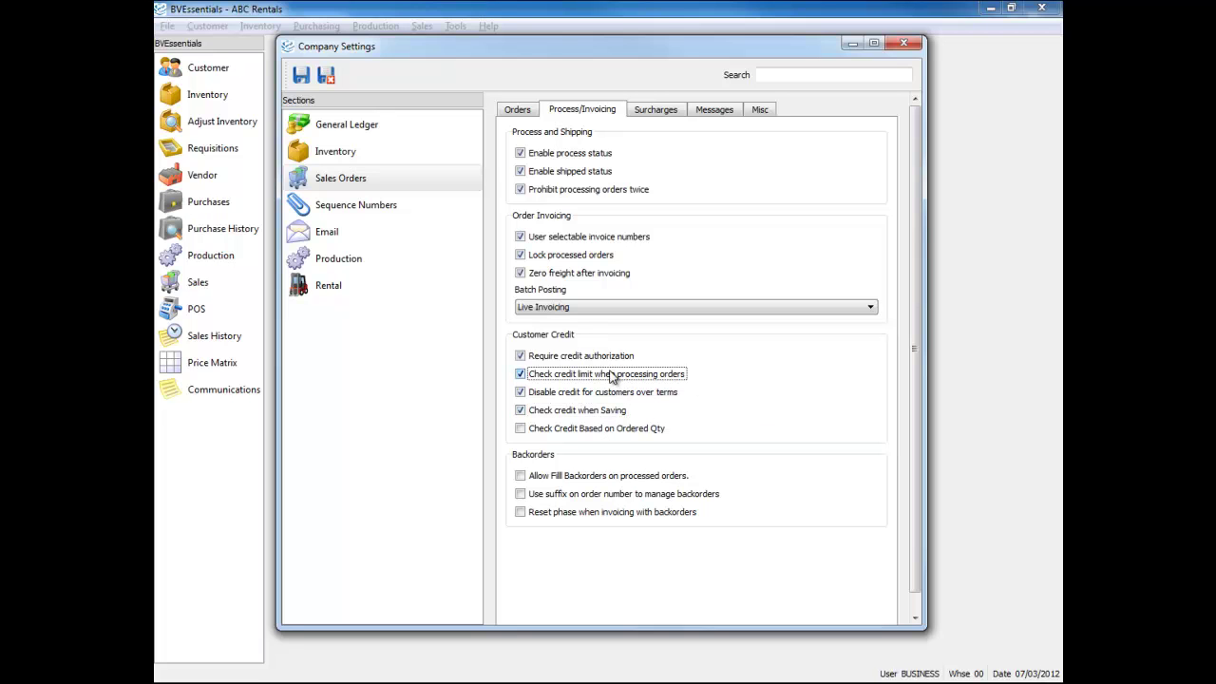
{"action": "left_click", "coordinate": [617, 410]}
{"action": "left_click", "coordinate": [601, 435]}
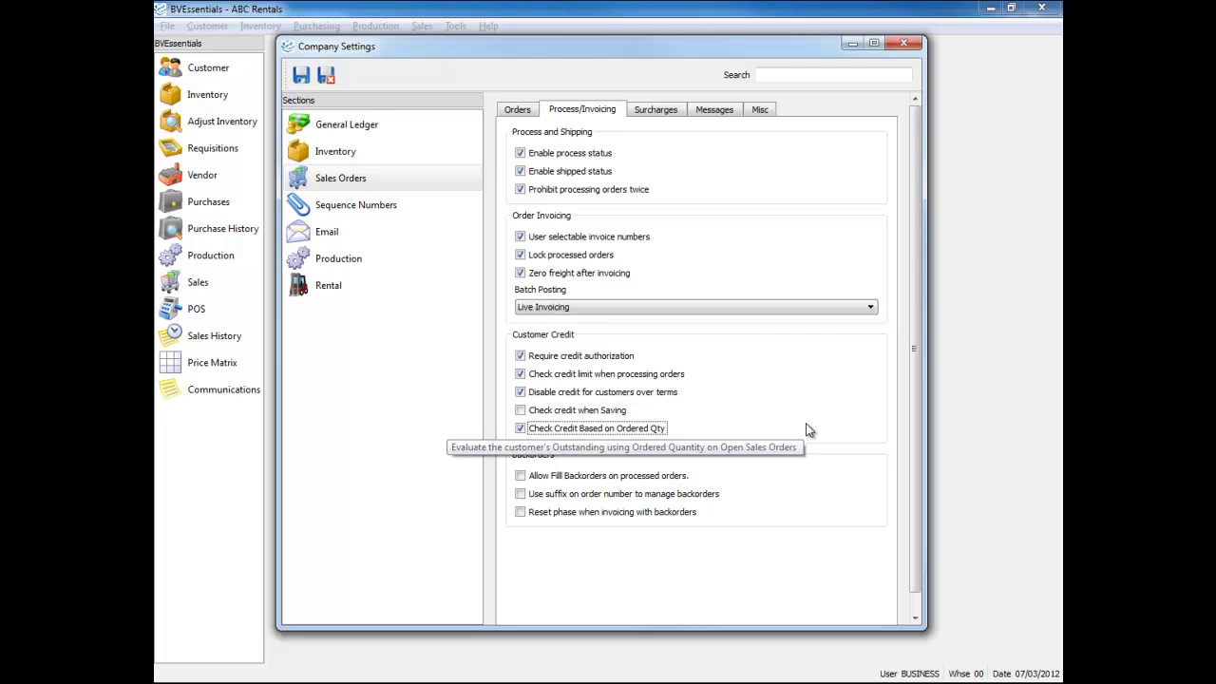
{"action": "left_click", "coordinate": [592, 432]}
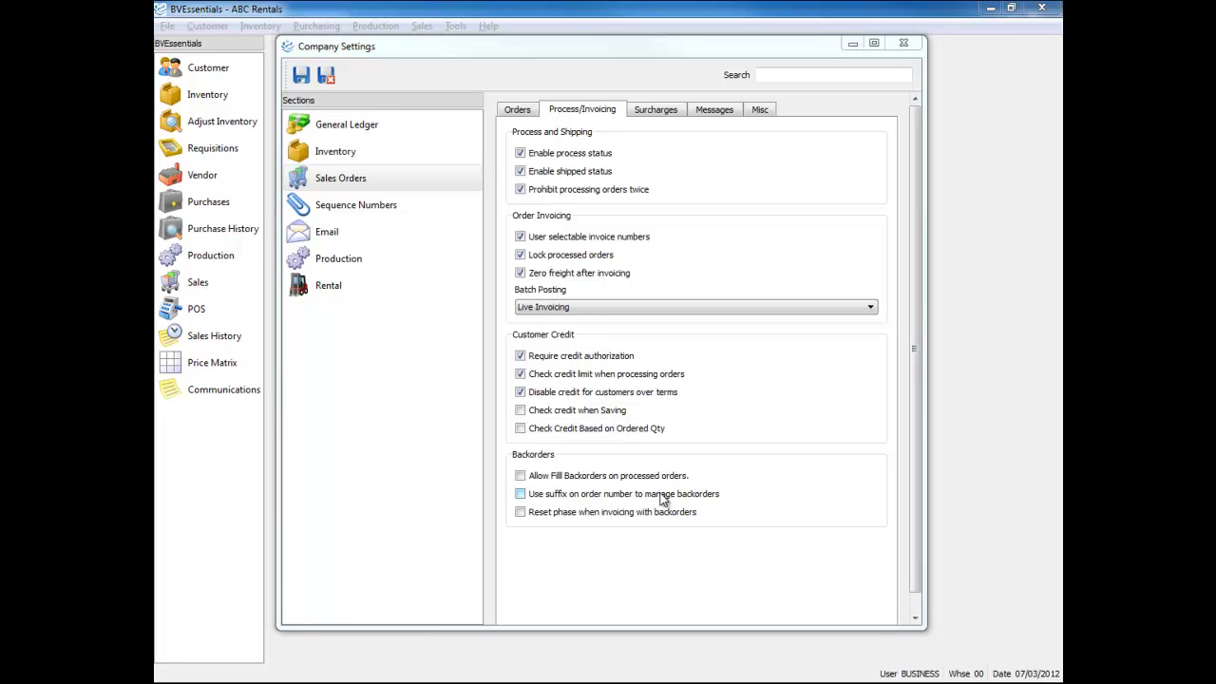
- Enable the order number suffix for managing backorders and the phase reset when invoicing with backorders
{"action": "left_click", "coordinate": [699, 495]}
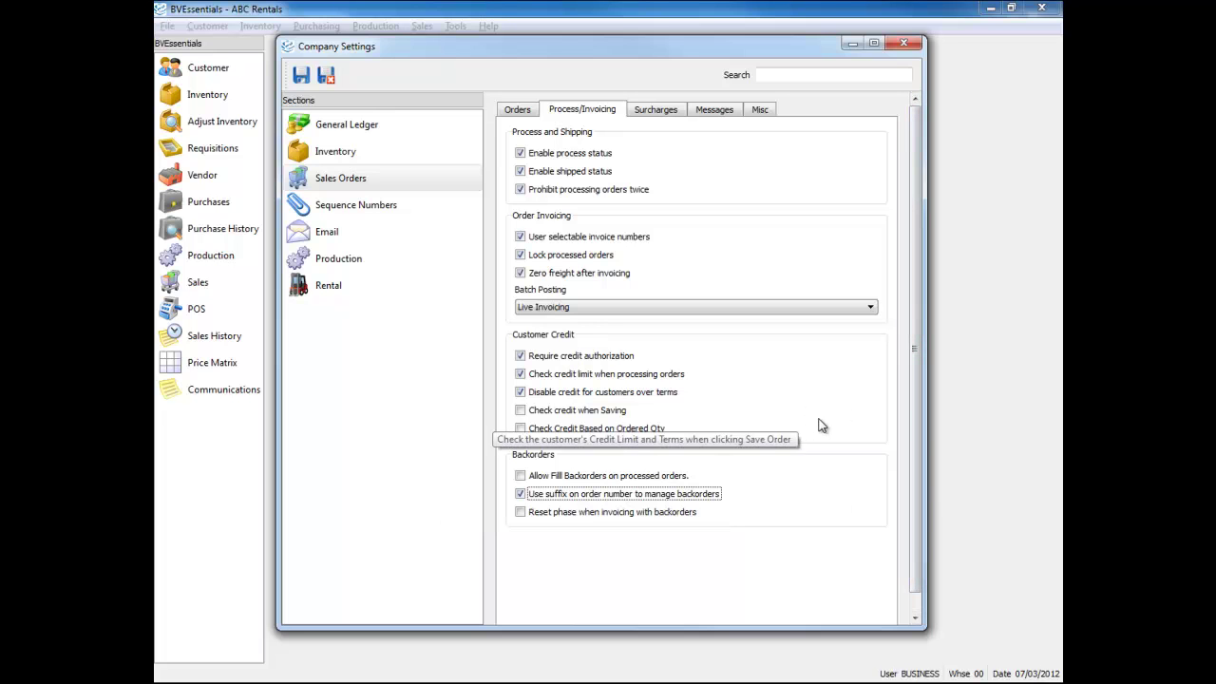
{"action": "left_click", "coordinate": [670, 518]}
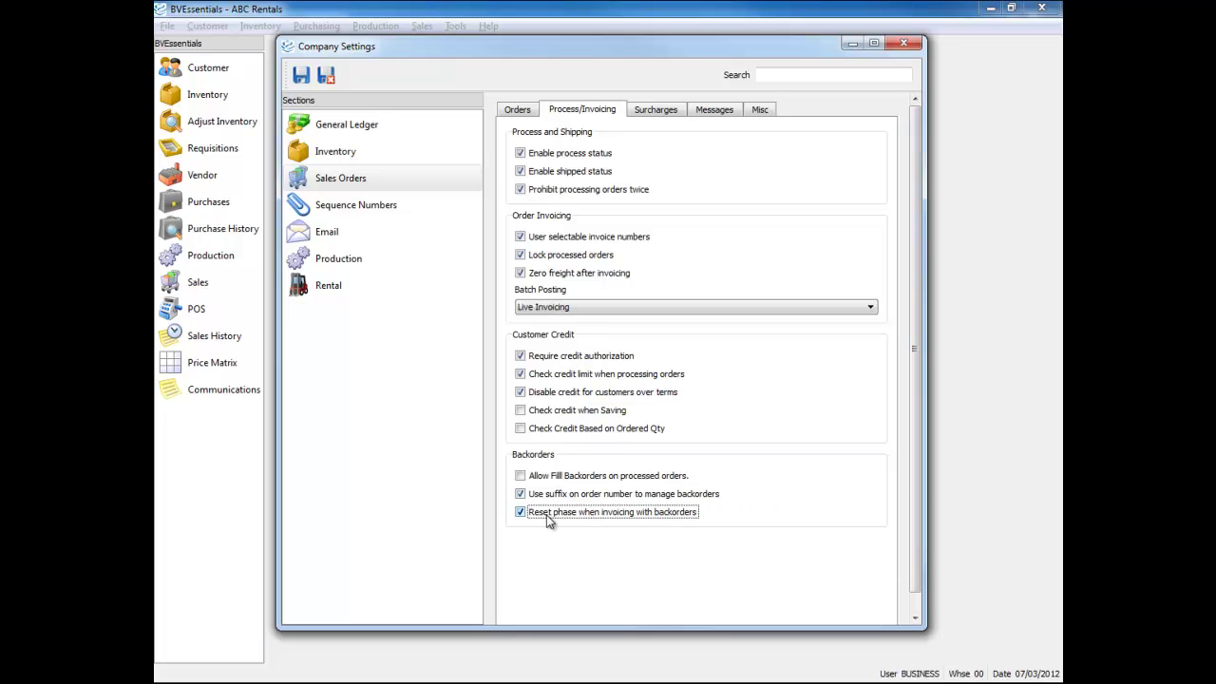
{"action": "mouse_move", "coordinate": [548, 520]}
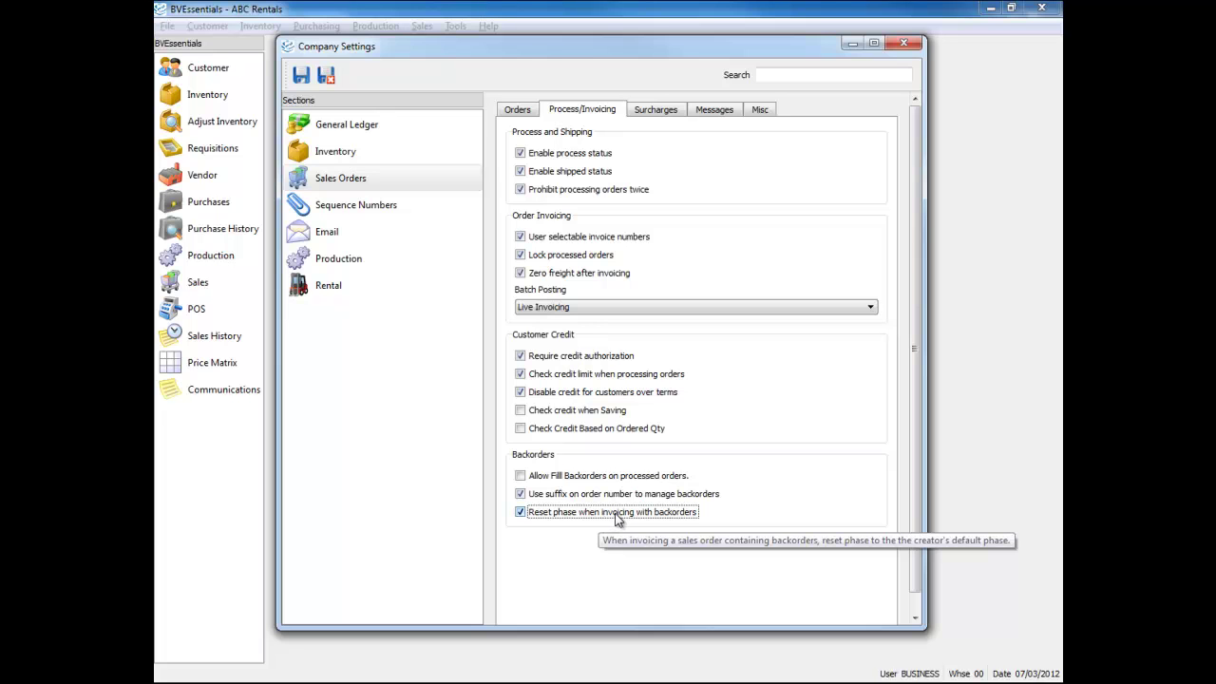
- Set the sales order surcharge minimum to 5.00 and maximum to 50.00
{"action": "left_click", "coordinate": [669, 114]}
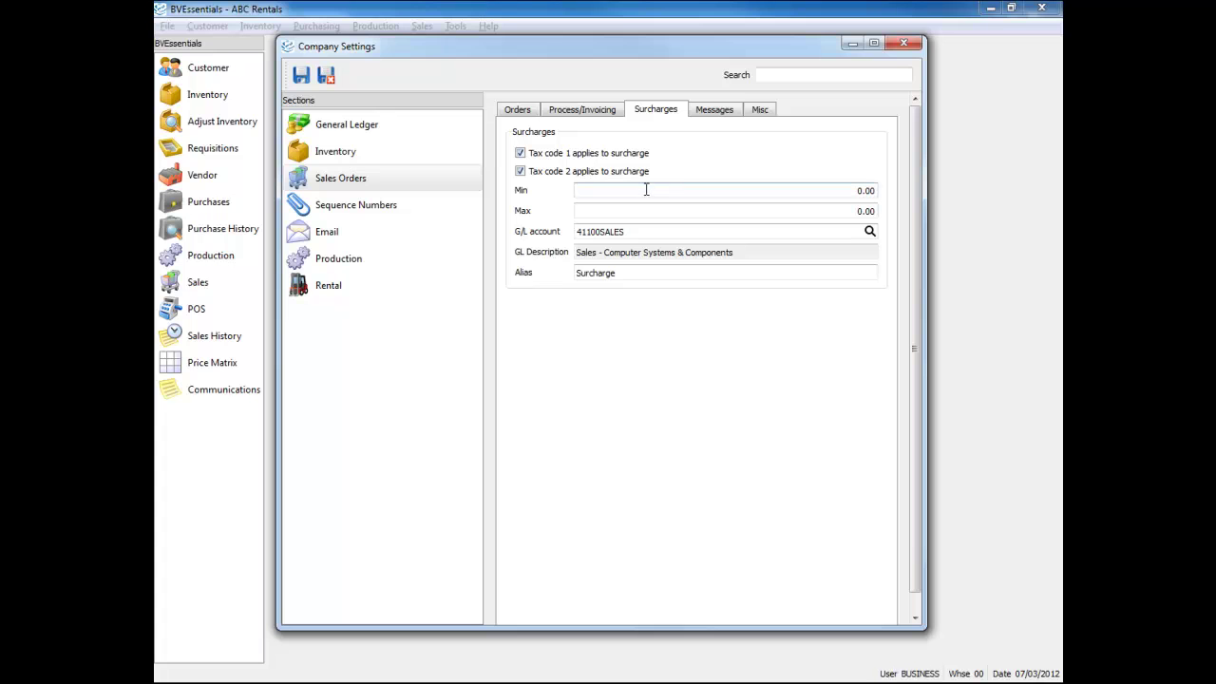
{"action": "left_click", "coordinate": [681, 194]}
{"action": "type", "text": "5"}
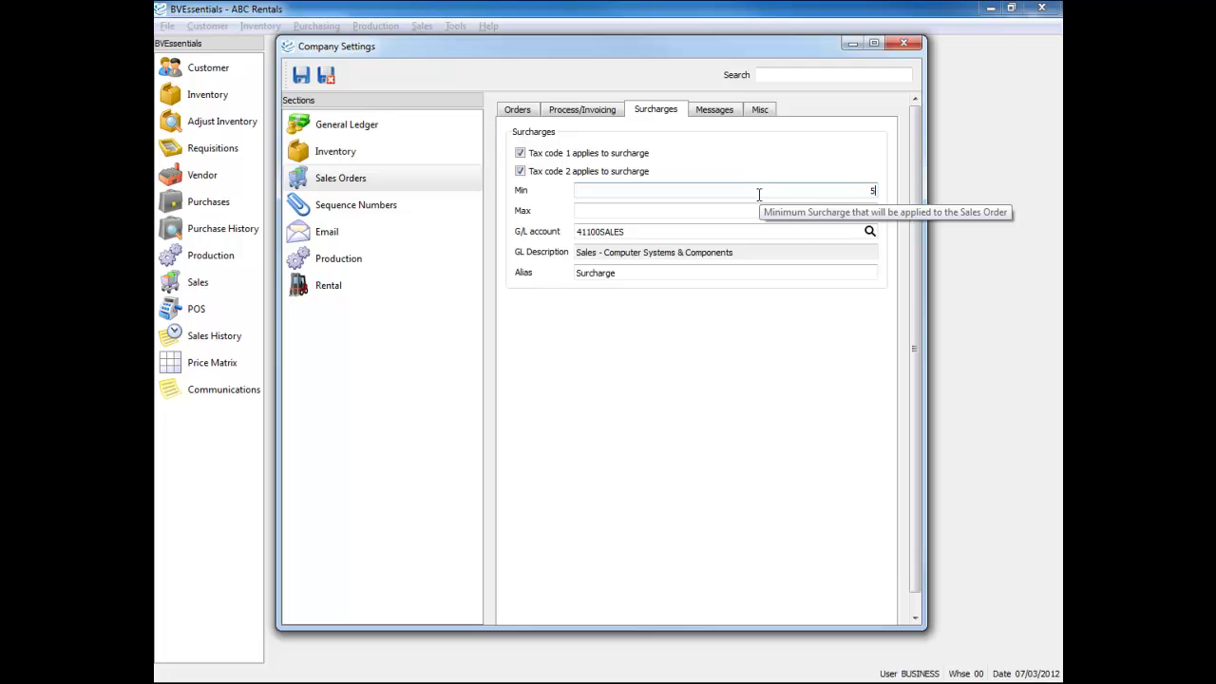
{"action": "left_click", "coordinate": [784, 211]}
{"action": "type", "text": "50"}
{"action": "key", "text": "Tab"}
{"action": "left_click", "coordinate": [715, 238]}
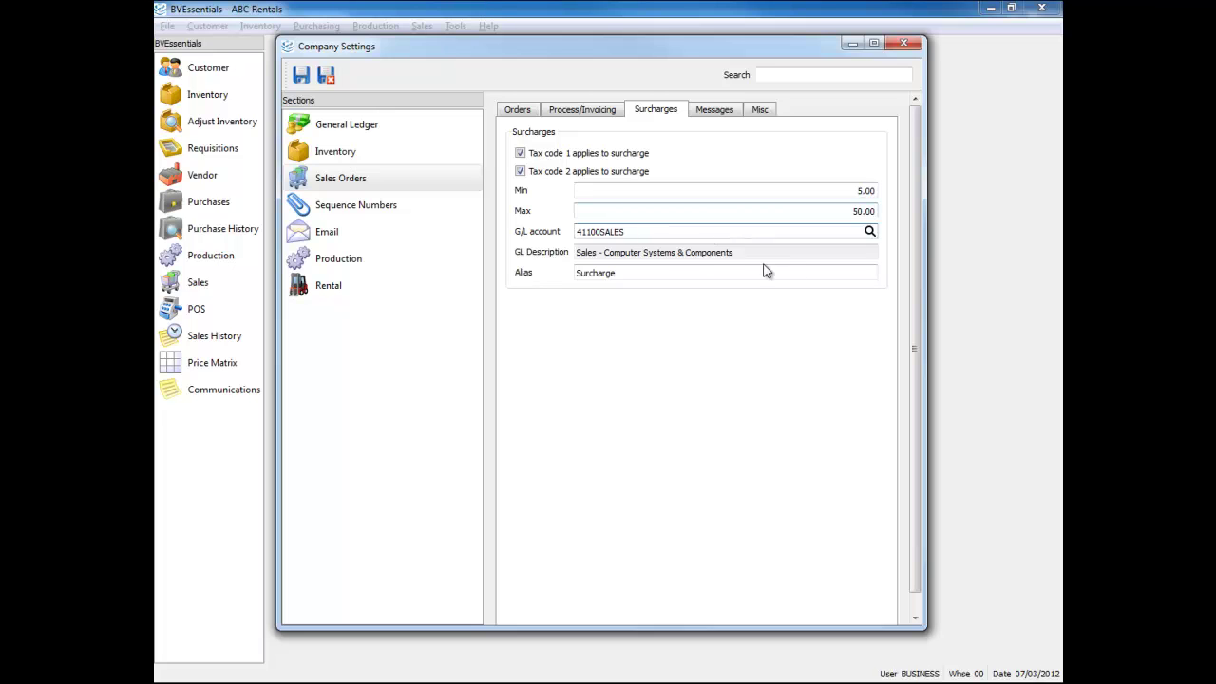
- Change the surcharge alias to "Fuel Surcharge"
{"action": "left_click", "coordinate": [640, 271]}
{"action": "double_click", "coordinate": [640, 272]}
{"action": "left_click", "coordinate": [655, 273]}
{"action": "left_click_drag", "start_coordinate": [655, 273], "coordinate": [506, 278]}
{"action": "left_click", "coordinate": [638, 272]}
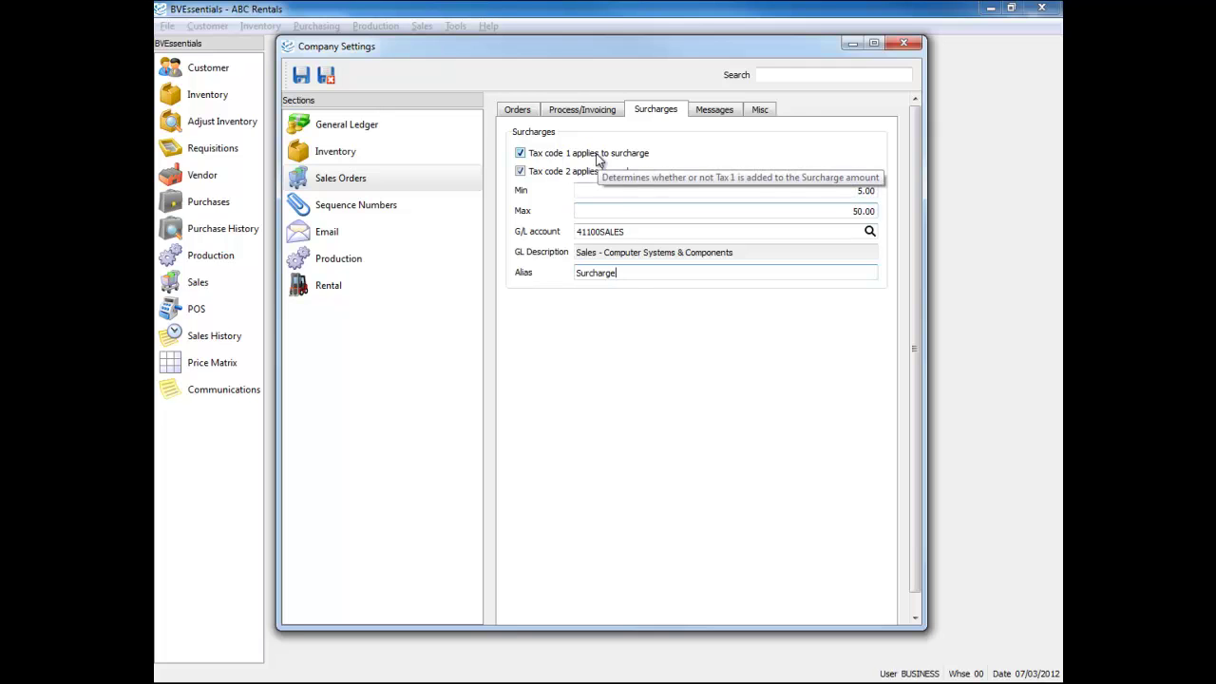
{"action": "left_click", "coordinate": [631, 274]}
{"action": "left_click", "coordinate": [577, 273]}
{"action": "type", "text": "Fuel"}
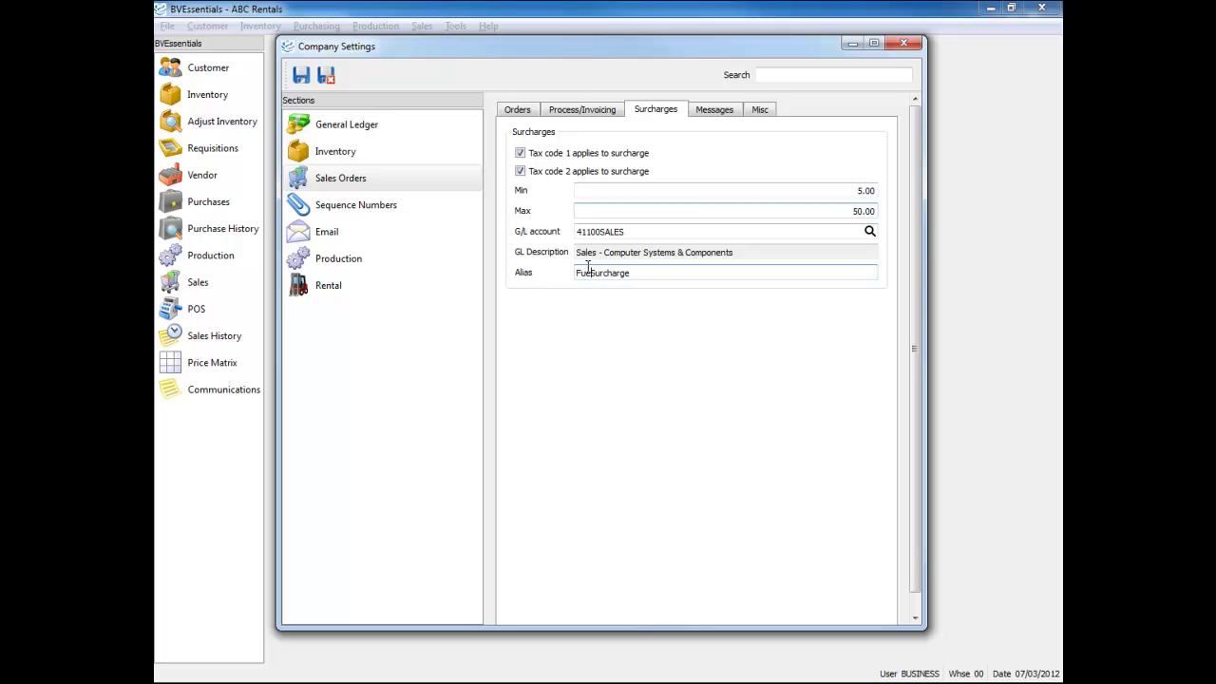
{"action": "left_click", "coordinate": [635, 273]}
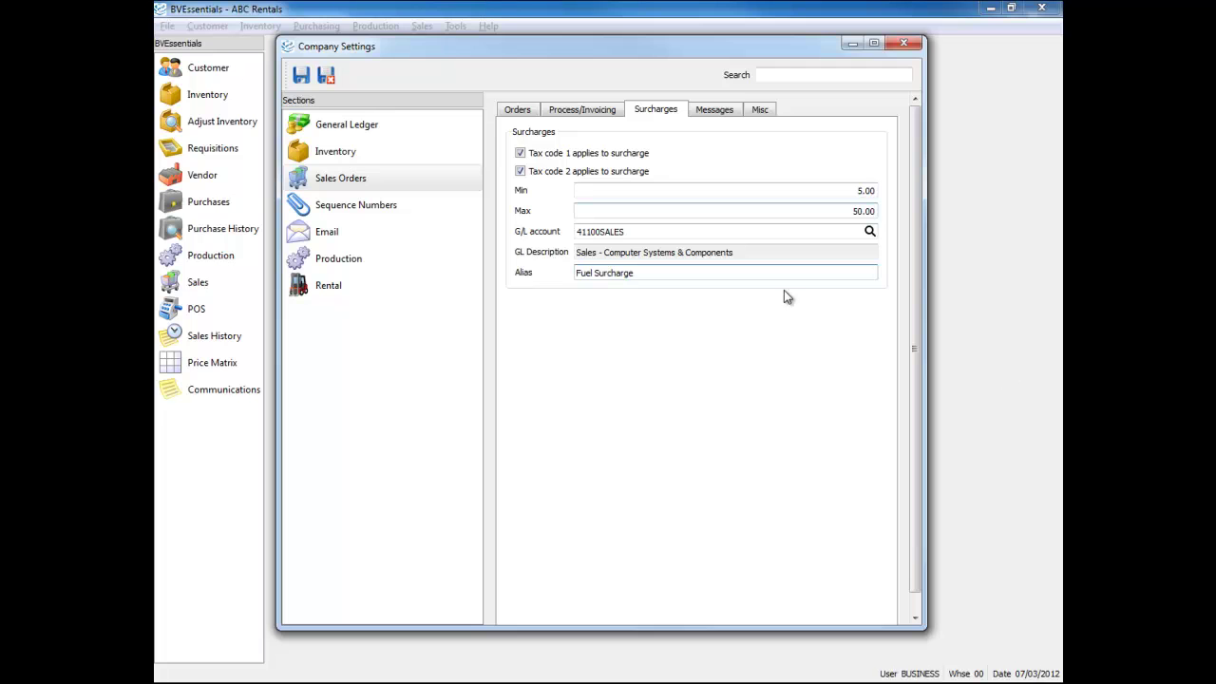
{"action": "left_click", "coordinate": [654, 190]}
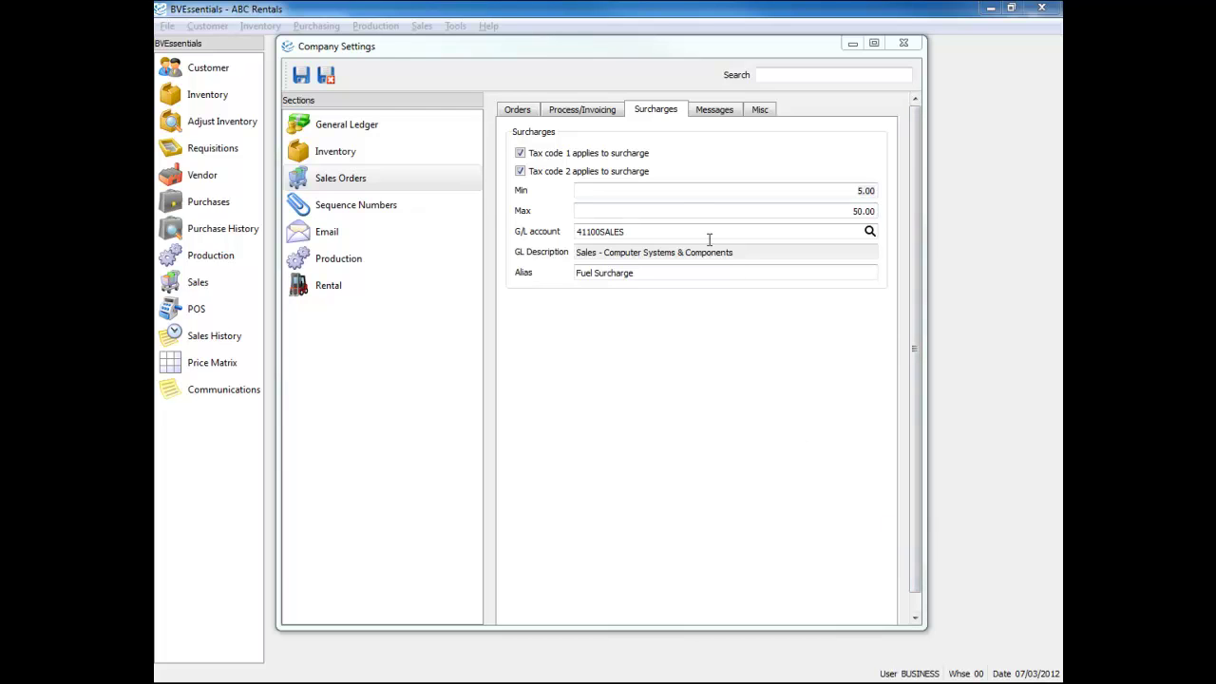
- Set the price check warning message to "Price Too Low!!!" and display it in both POS and sales orders
{"action": "left_click", "coordinate": [721, 112]}
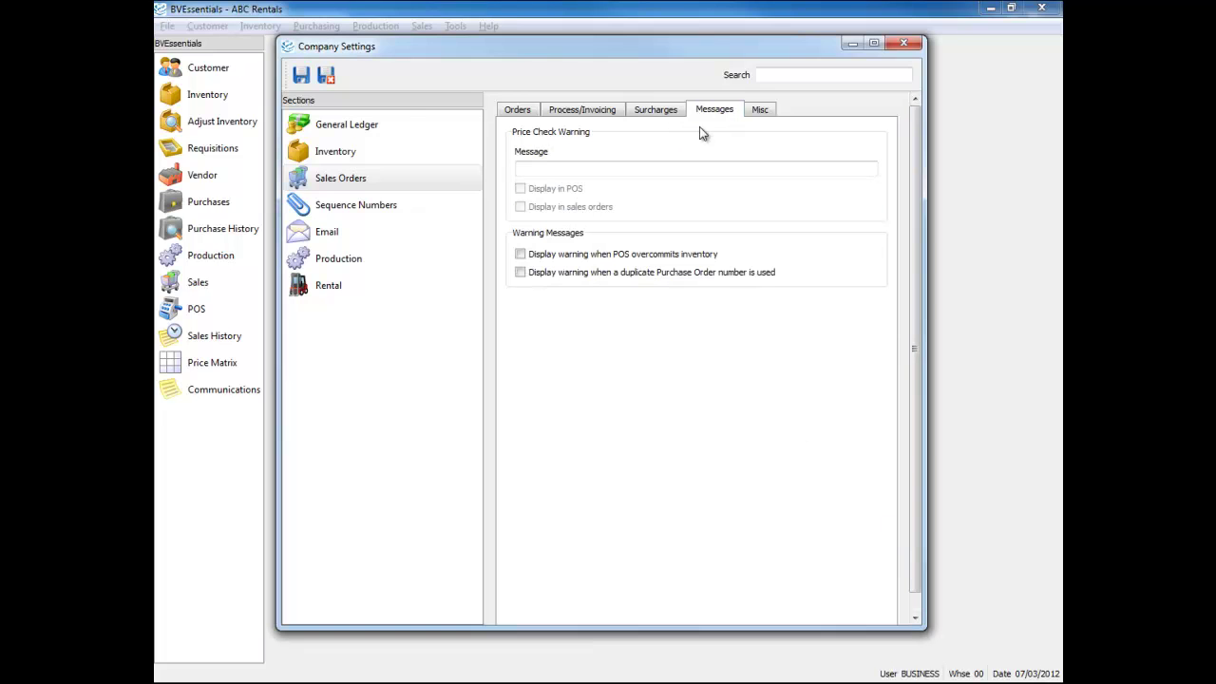
{"action": "left_click", "coordinate": [599, 168]}
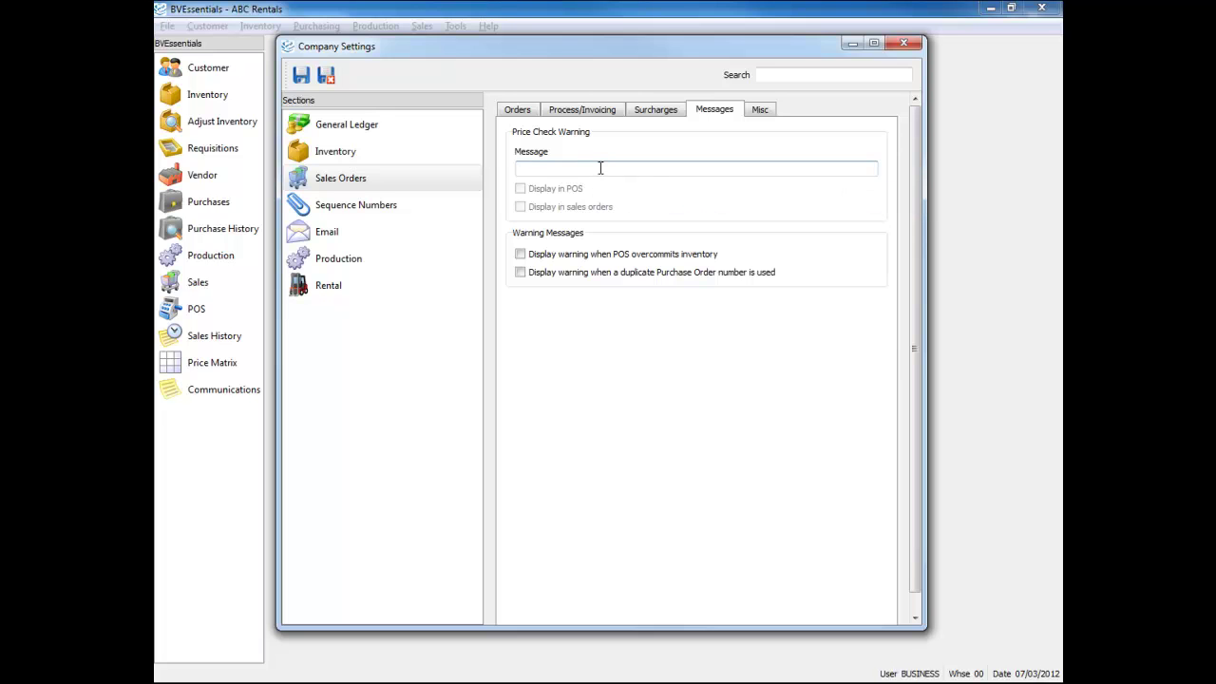
{"action": "type", "text": "Price Too Low!!!"}
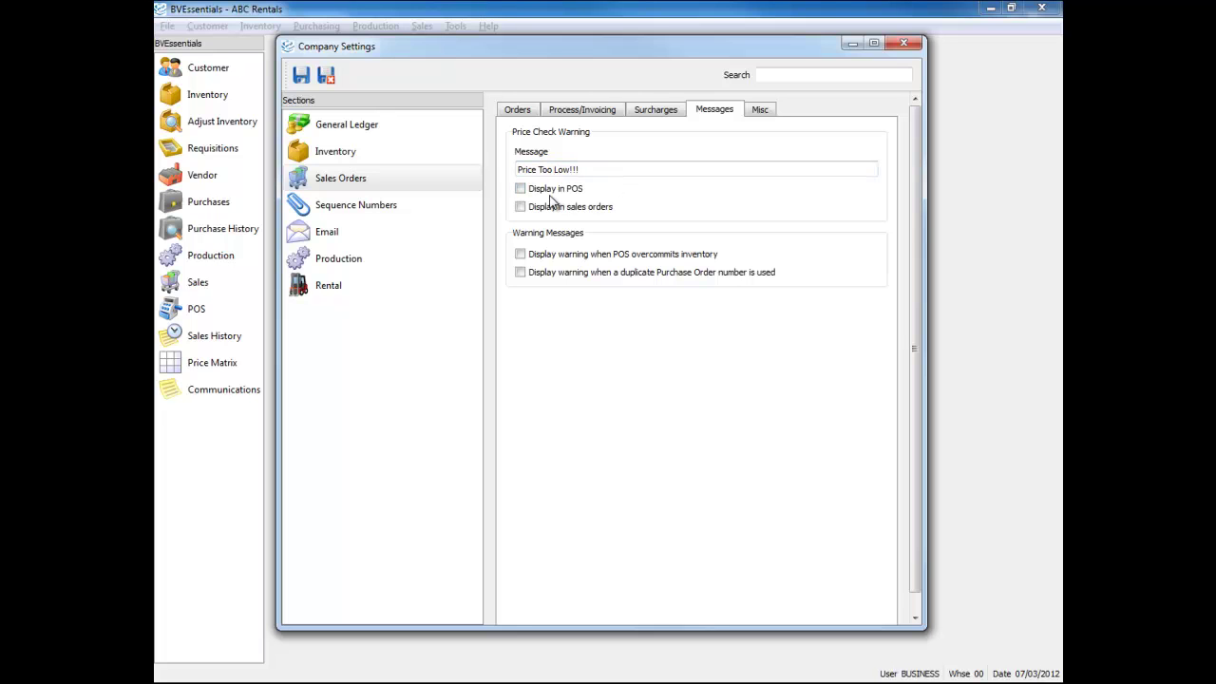
{"action": "left_click", "coordinate": [559, 207]}
{"action": "left_click", "coordinate": [550, 190]}
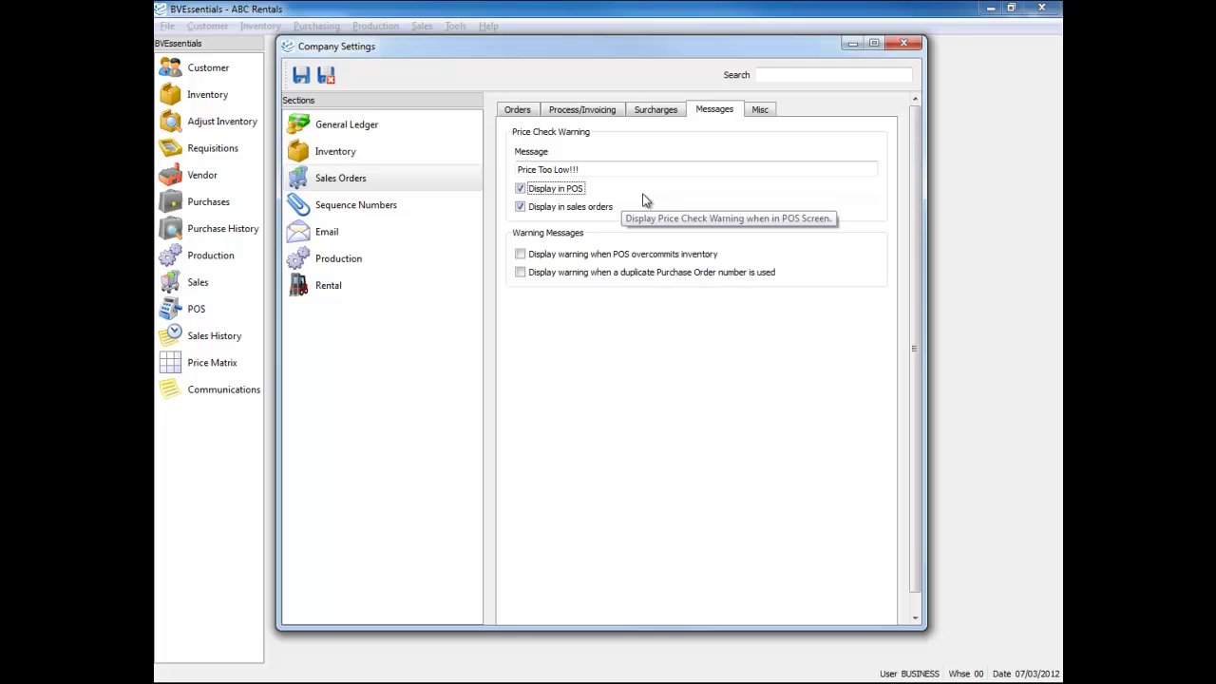
{"action": "left_click", "coordinate": [633, 168]}
{"action": "left_click", "coordinate": [634, 169]}
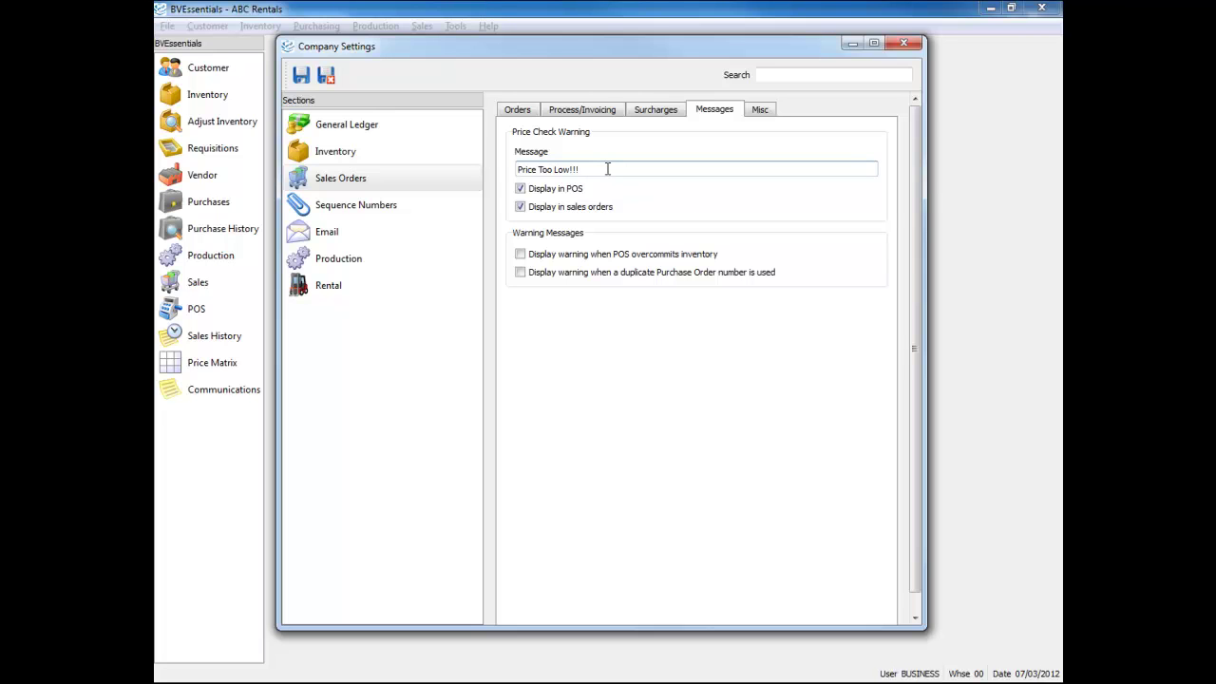
- Enable the warning for when a duplicate Purchase Order number is used
{"action": "left_click", "coordinate": [548, 257]}
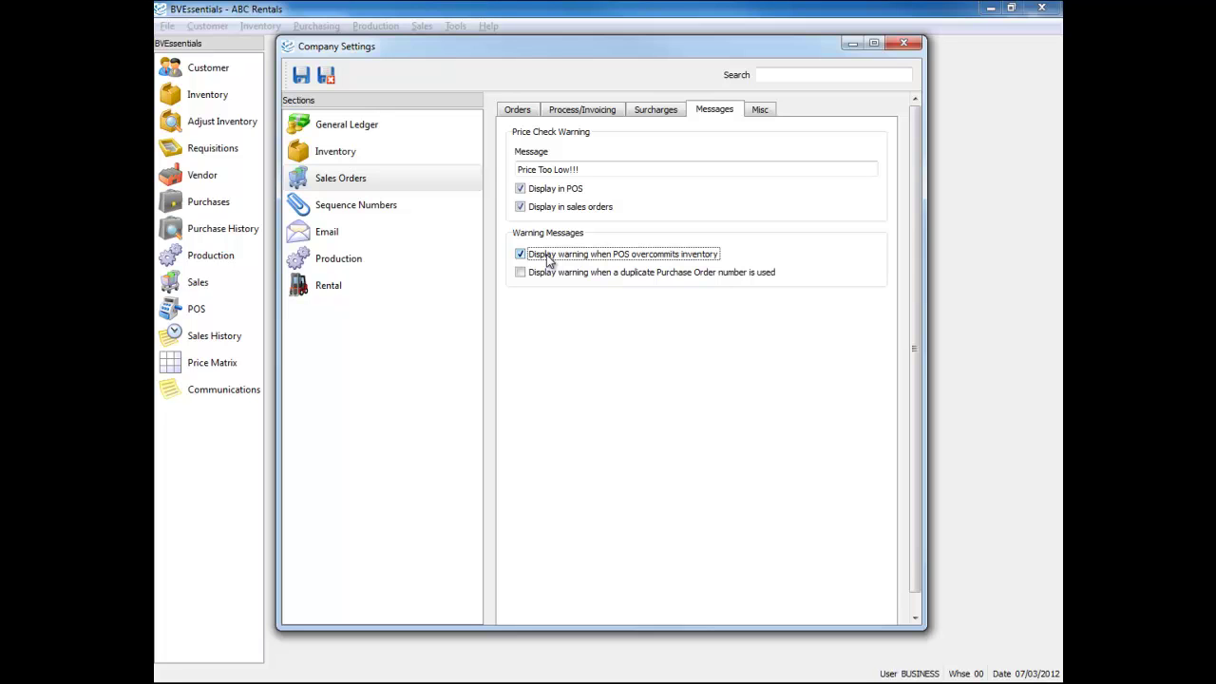
{"action": "left_click", "coordinate": [548, 261]}
{"action": "left_click", "coordinate": [566, 274]}
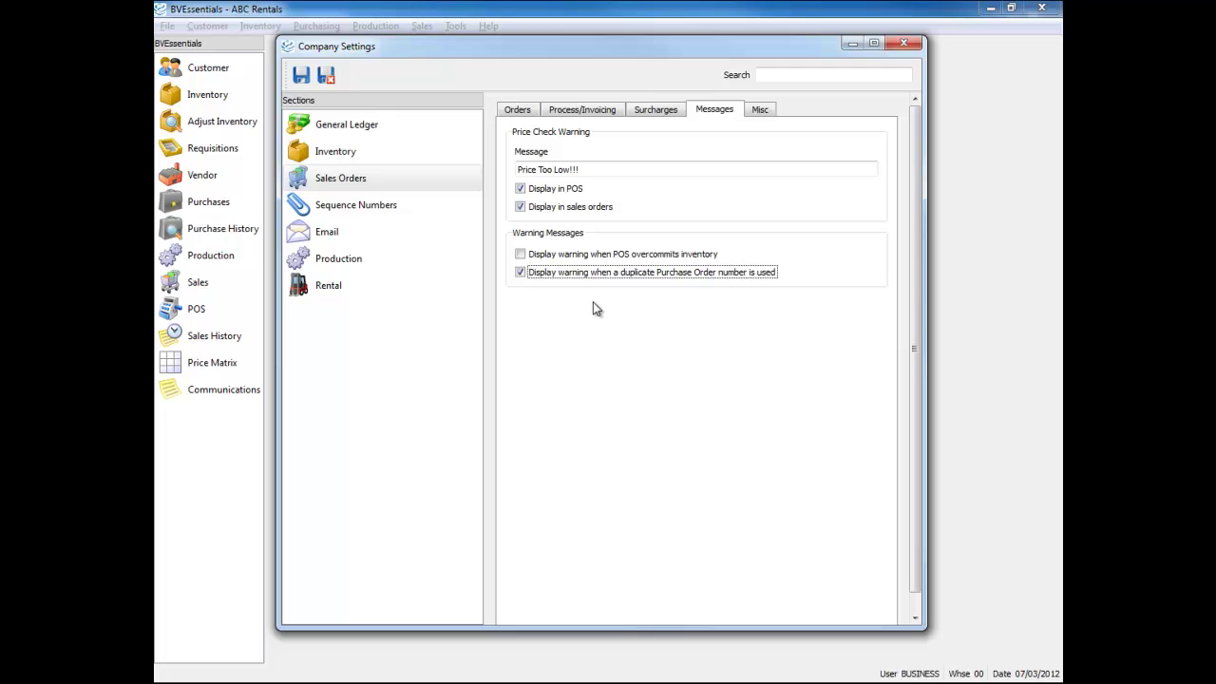
- Set the POS multiplier to * in the miscellaneous point of sale settings
{"action": "left_click", "coordinate": [760, 110]}
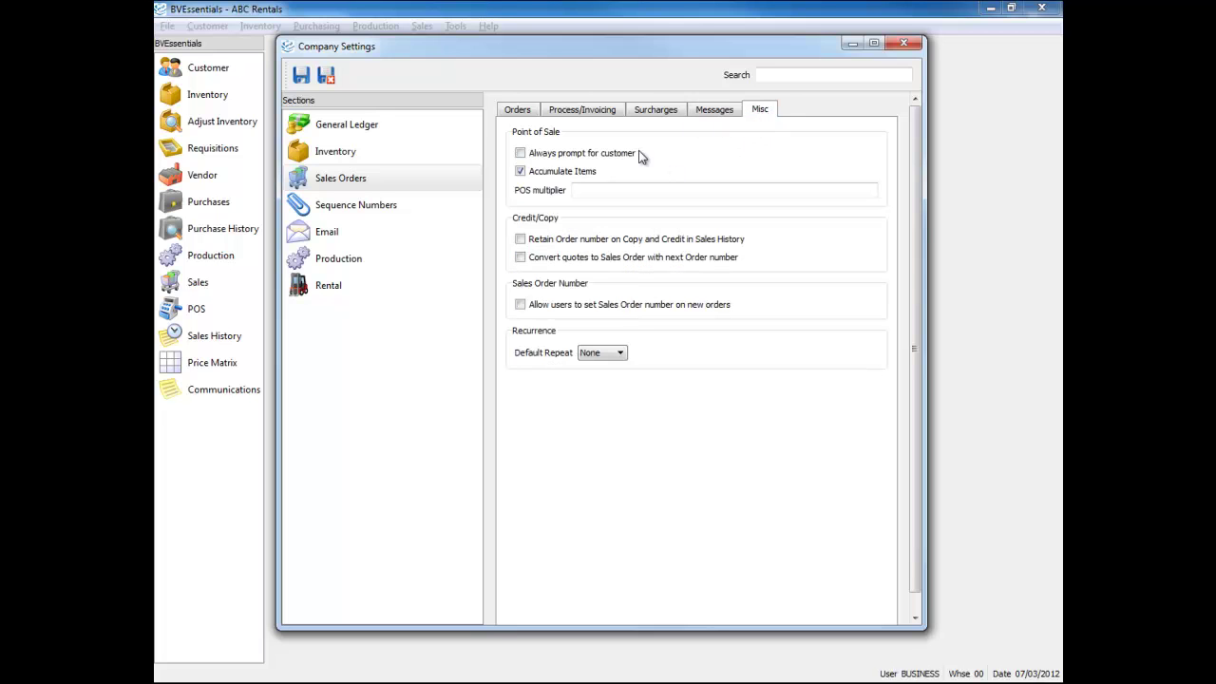
{"action": "left_click", "coordinate": [579, 159]}
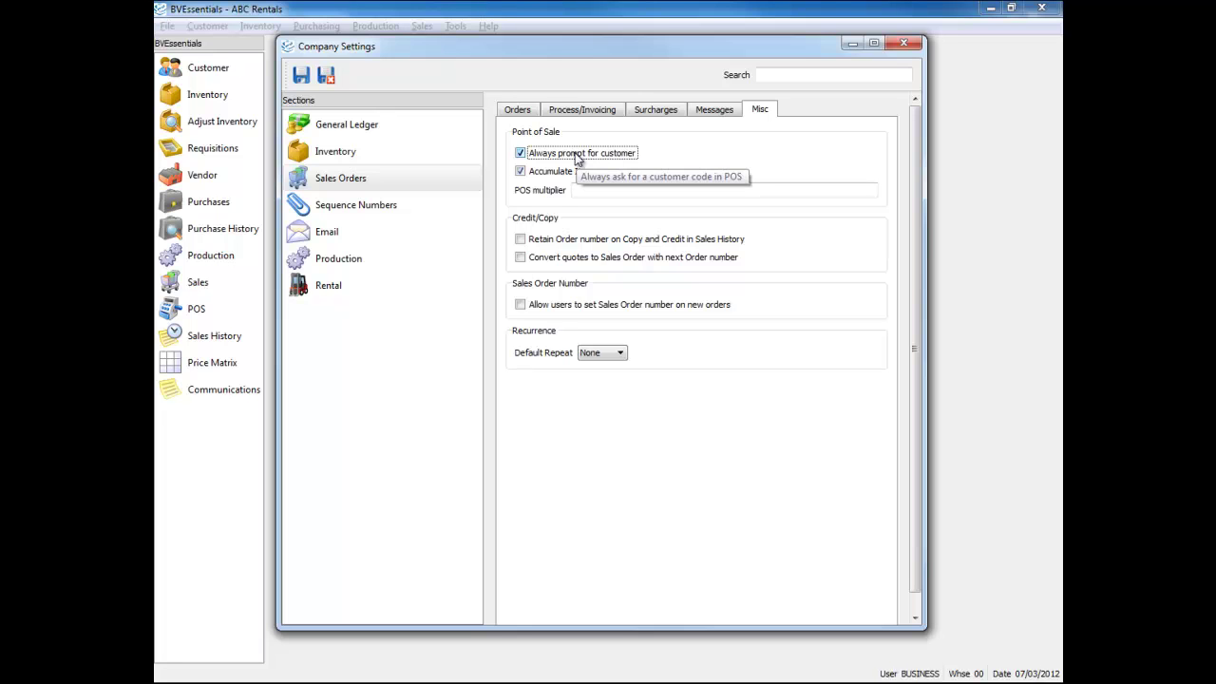
{"action": "left_click", "coordinate": [578, 159]}
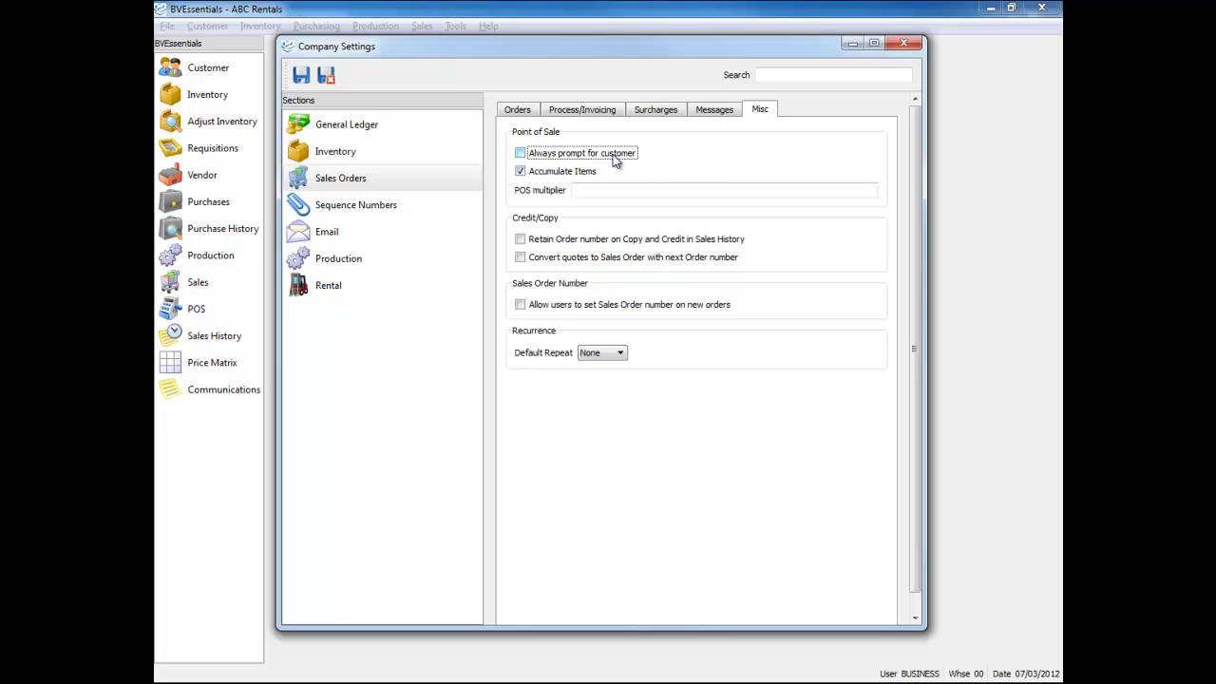
{"action": "left_click", "coordinate": [548, 176]}
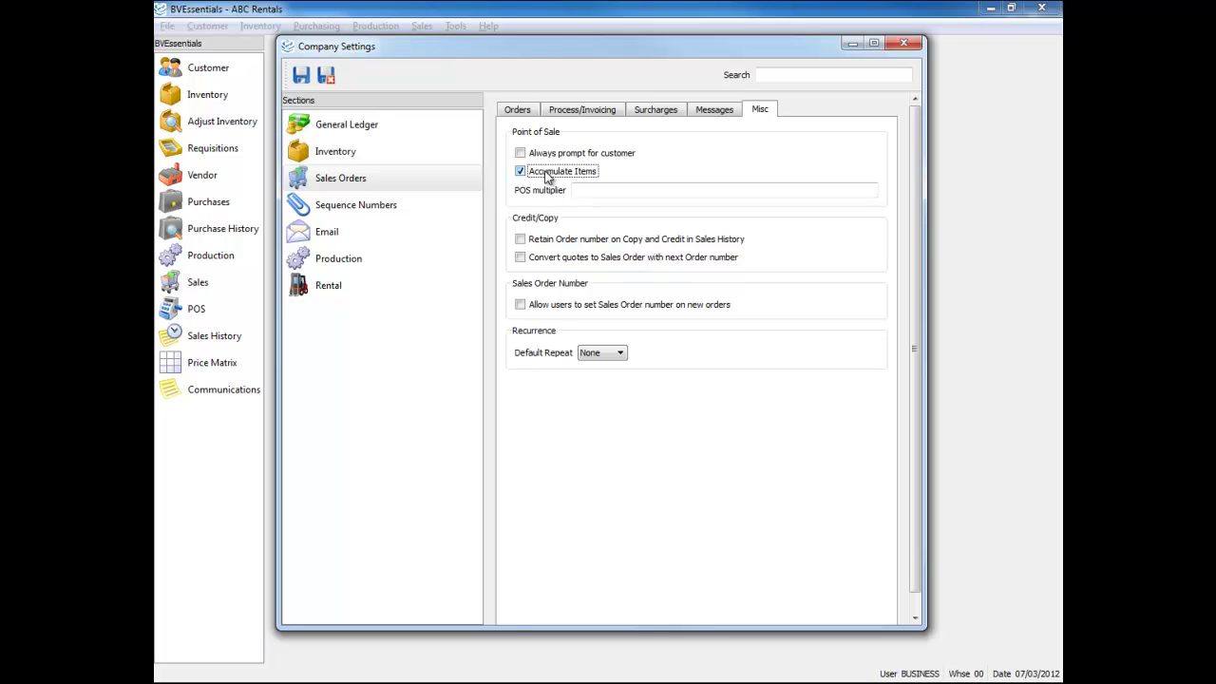
{"action": "left_click", "coordinate": [612, 188]}
{"action": "type", "text": "*"}
- Enable retaining the order number on copy and credit in Sales History, and converting quotes to sales orders with the next order number
{"action": "left_click", "coordinate": [601, 245]}
{"action": "left_click", "coordinate": [598, 243]}
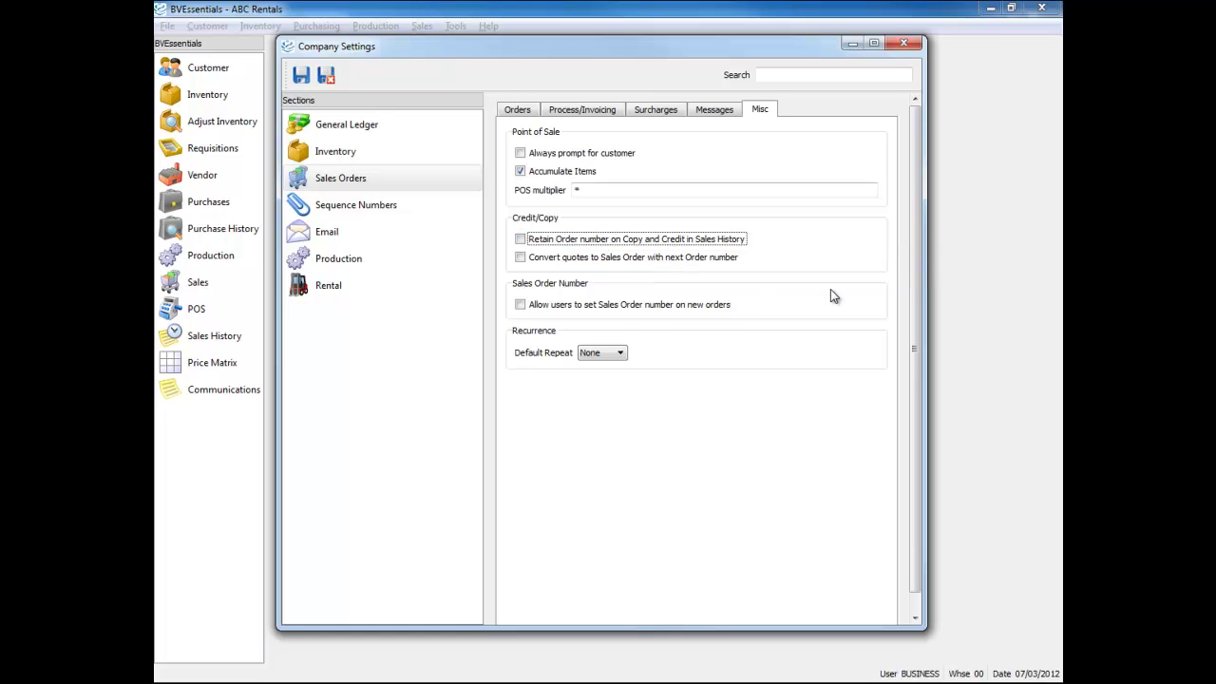
{"action": "left_click", "coordinate": [627, 242]}
{"action": "left_click", "coordinate": [649, 257]}
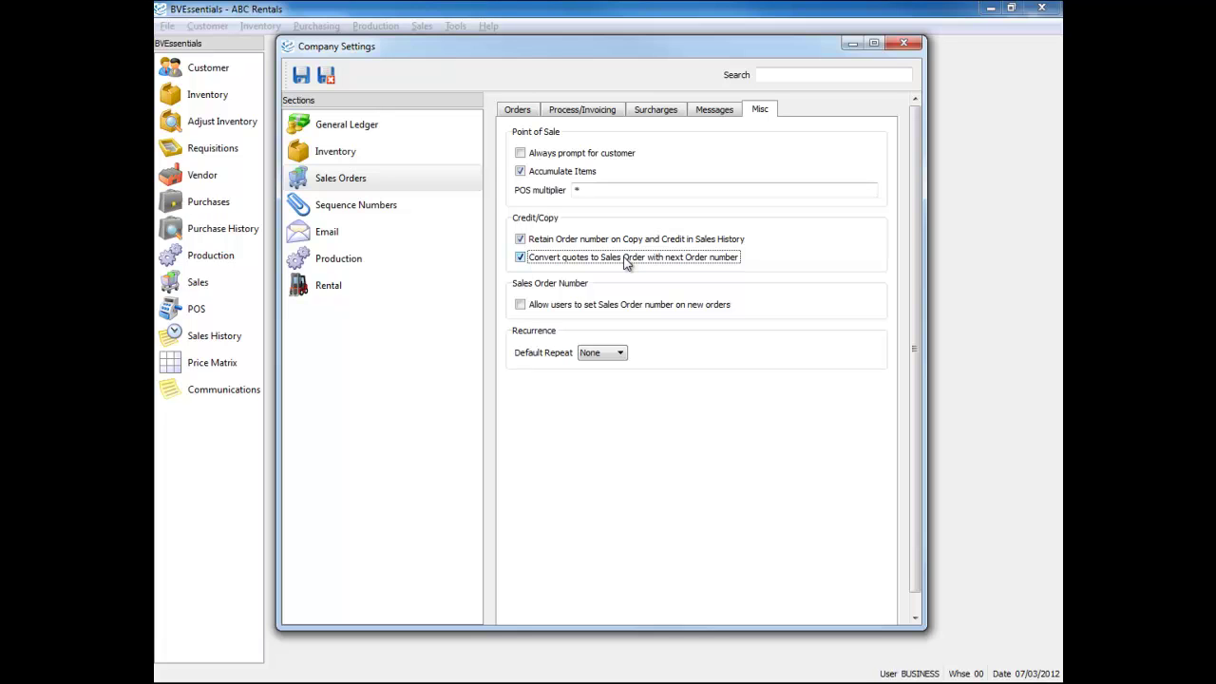
- Allow users to set the Sales Order number on new orders, and set the default recurrence repeat to Monthly
{"action": "left_click", "coordinate": [688, 307]}
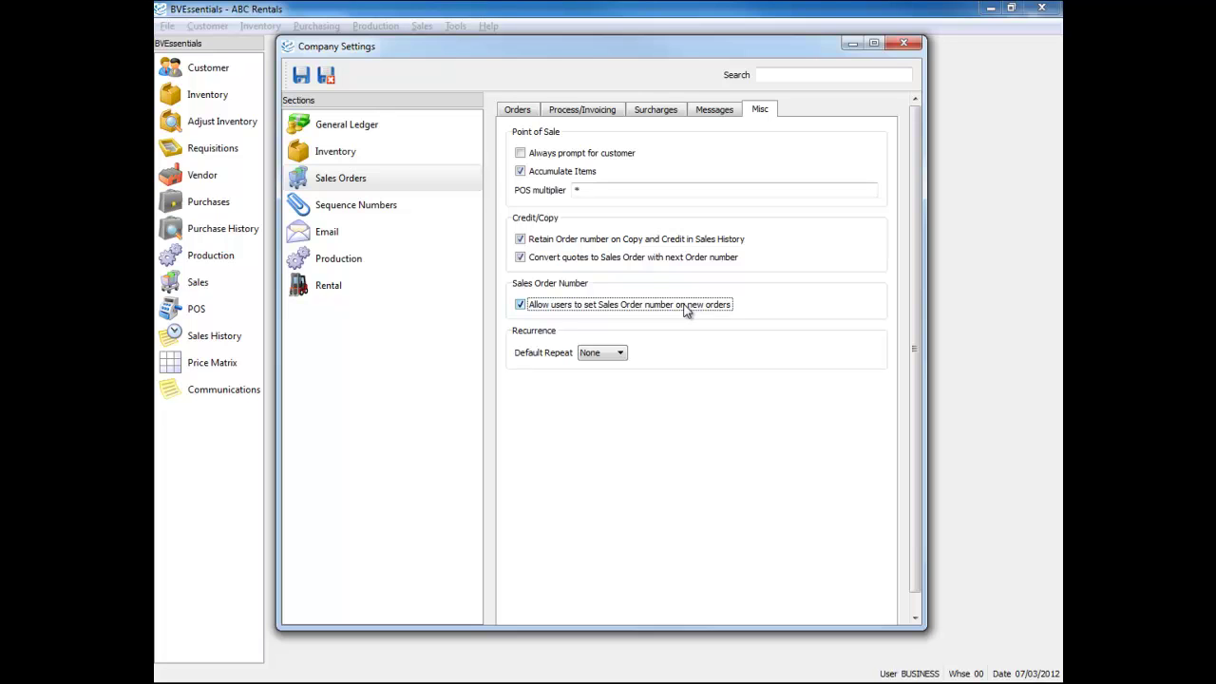
{"action": "left_click", "coordinate": [610, 357]}
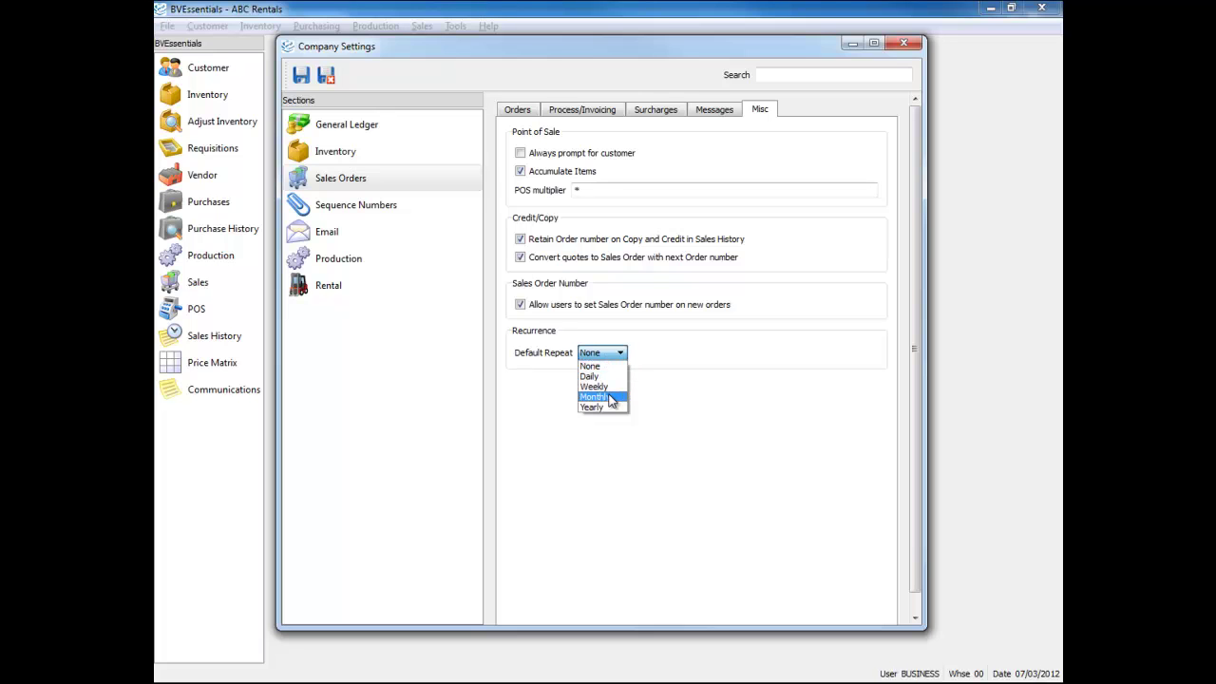
{"action": "left_click", "coordinate": [612, 398]}
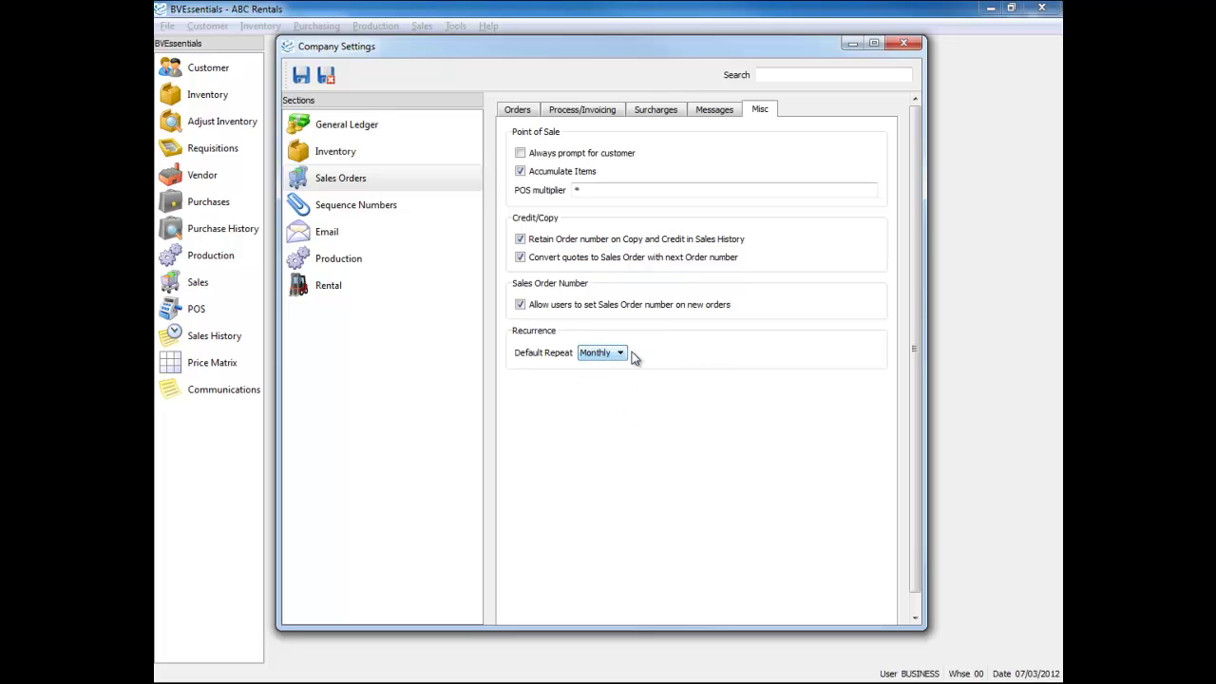